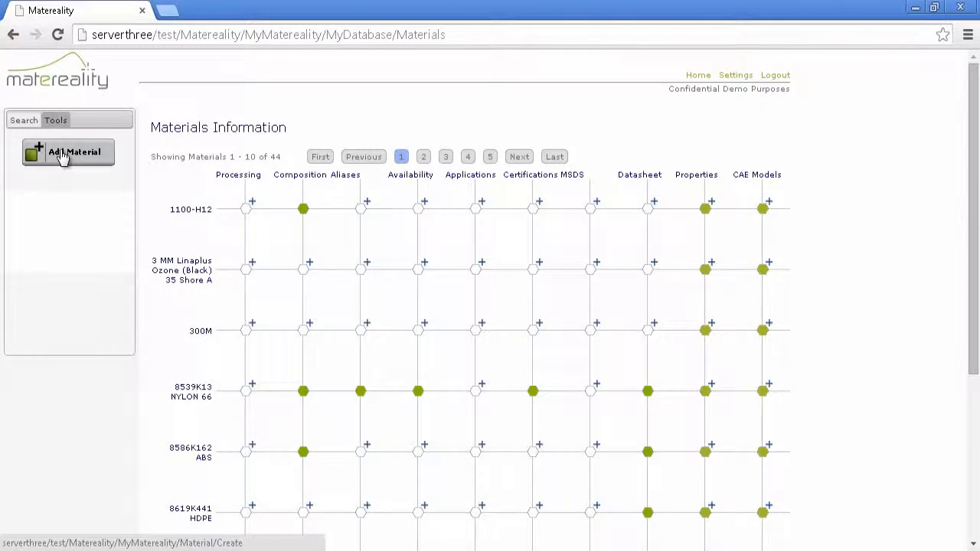
Step: Start defining a new material and name it Santoprene 60 Durometer
left_click(64, 153)
left_click(306, 136)
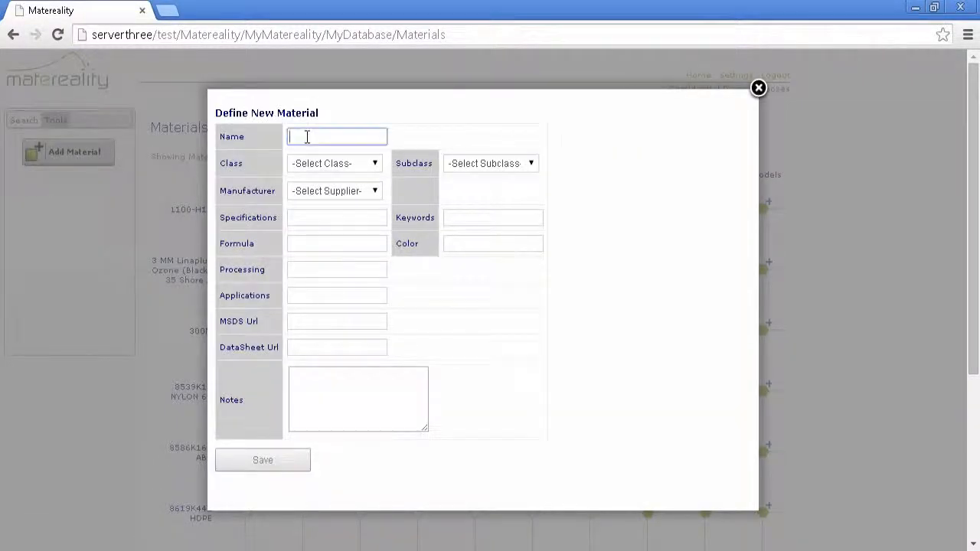
type("San")
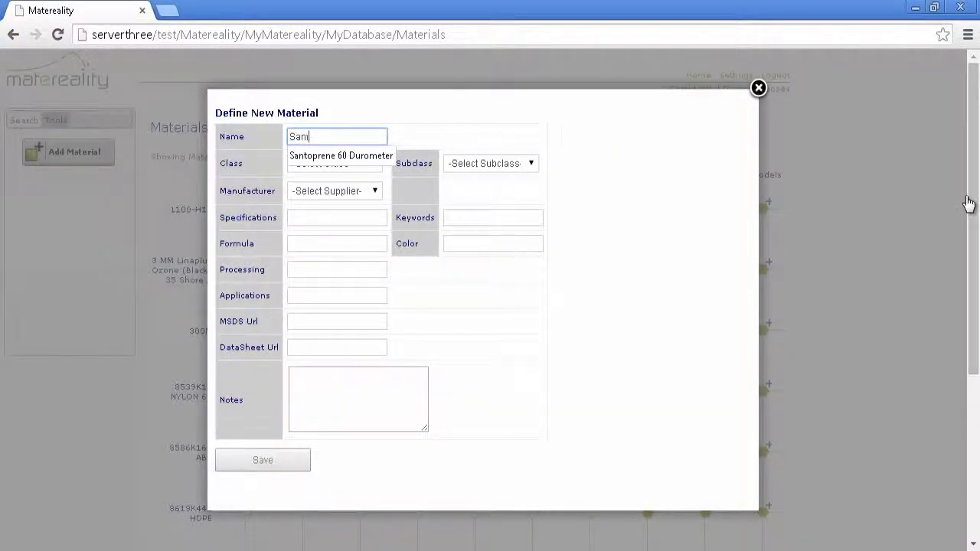
type("to")
key("Down")
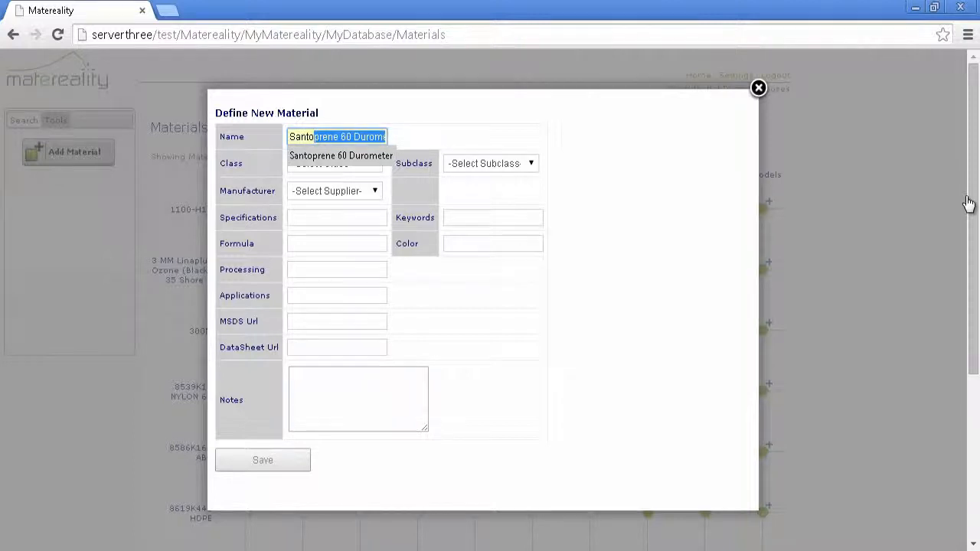
key("Tab")
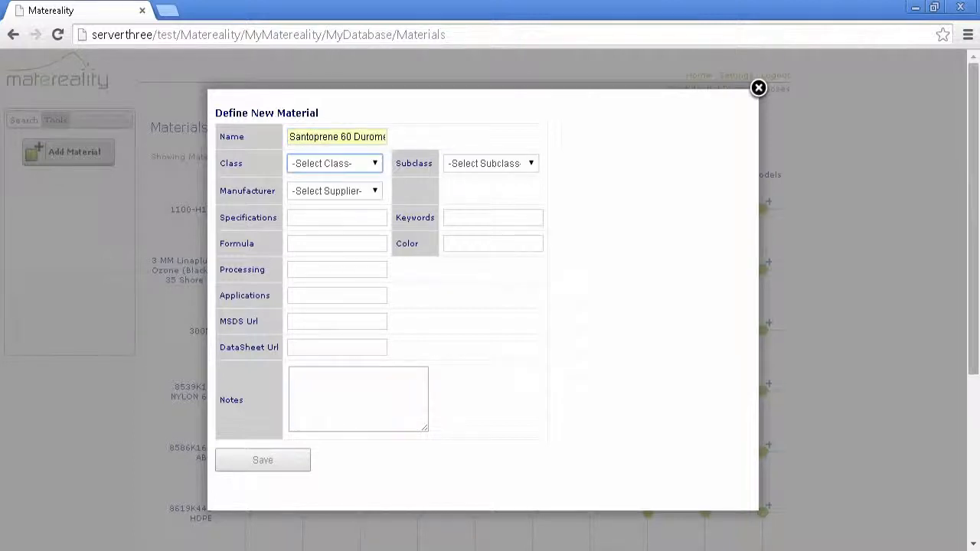
Step: Set the new material's class to Plastic and its subclass to TEO
left_click(378, 164)
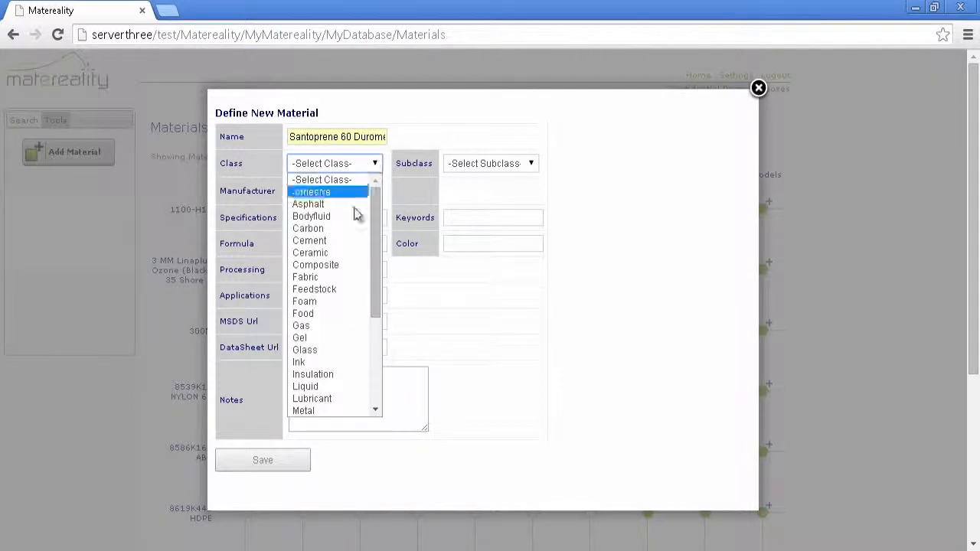
left_click(375, 380)
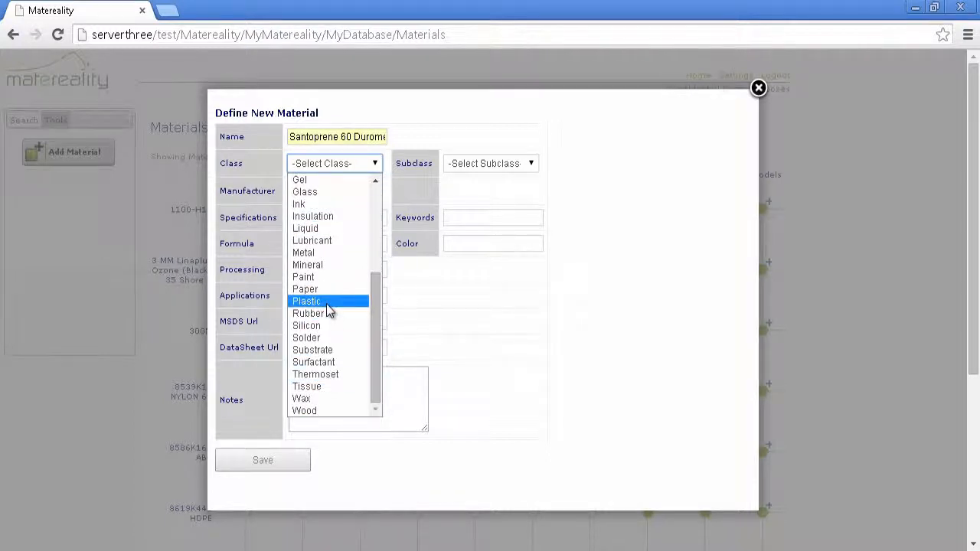
left_click(326, 303)
left_click(508, 164)
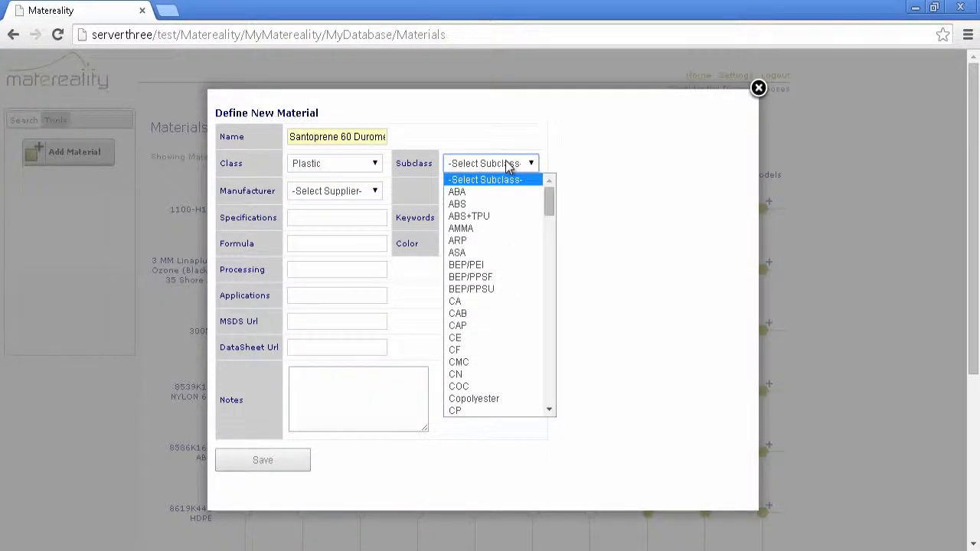
key("t")
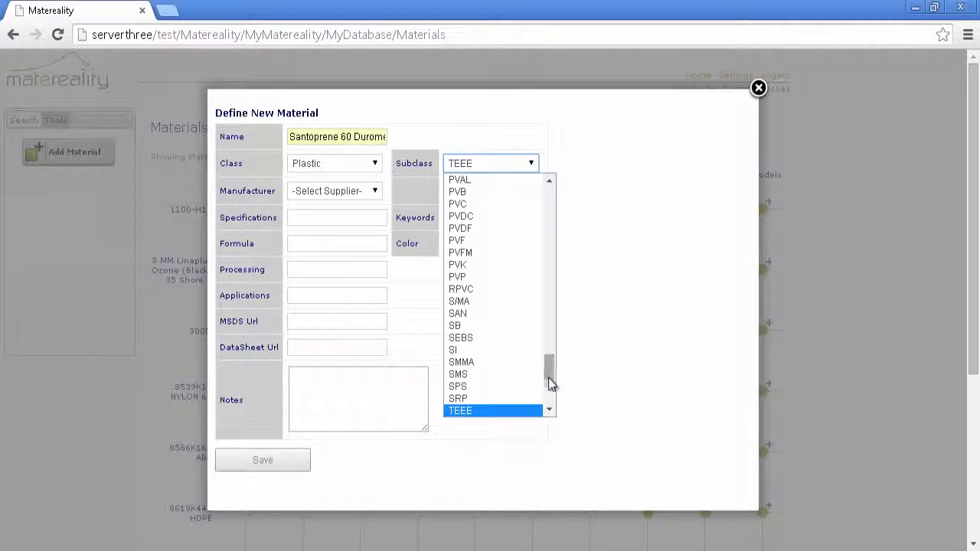
left_click(549, 395)
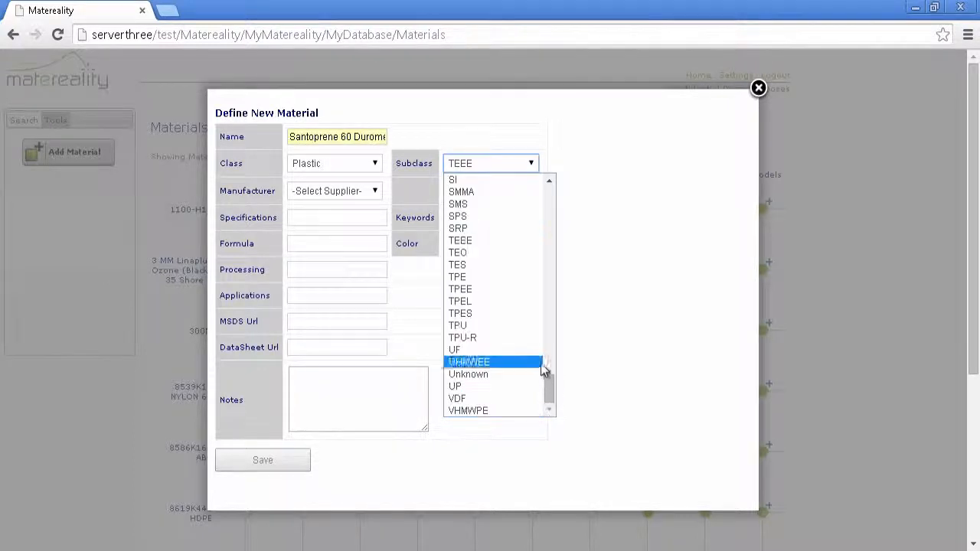
left_click(508, 252)
Step: Choose Exxon Mobil as the manufacturer and save the new material
left_click(377, 195)
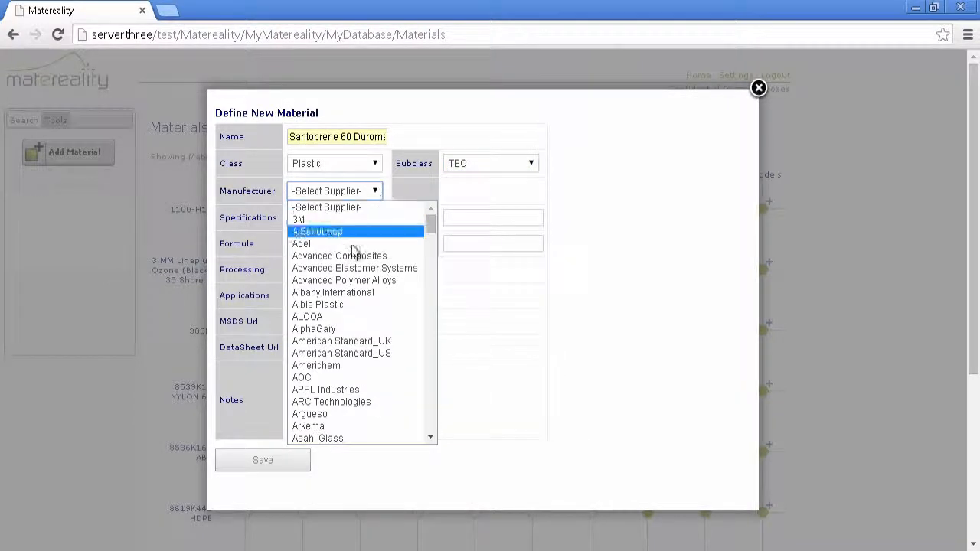
left_click(430, 378)
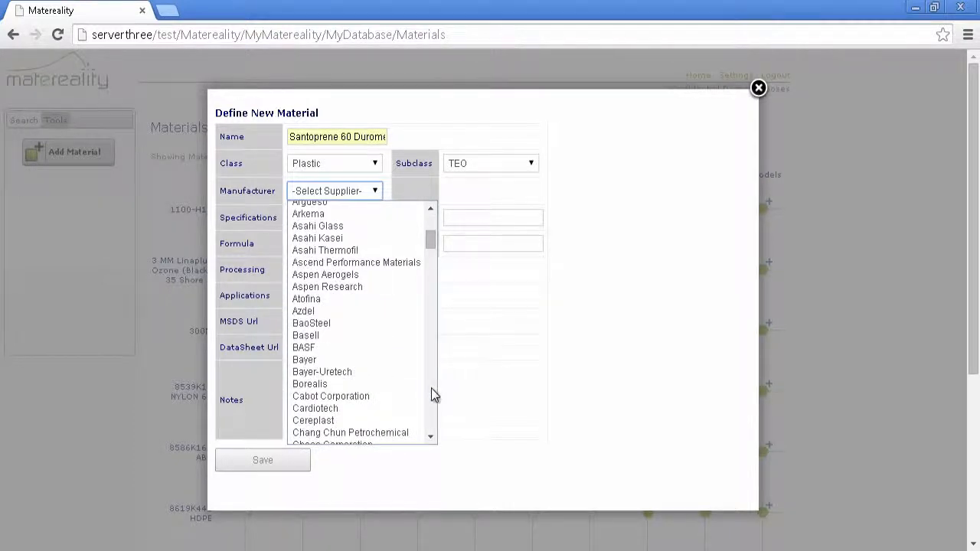
left_click(431, 389)
left_click(431, 389)
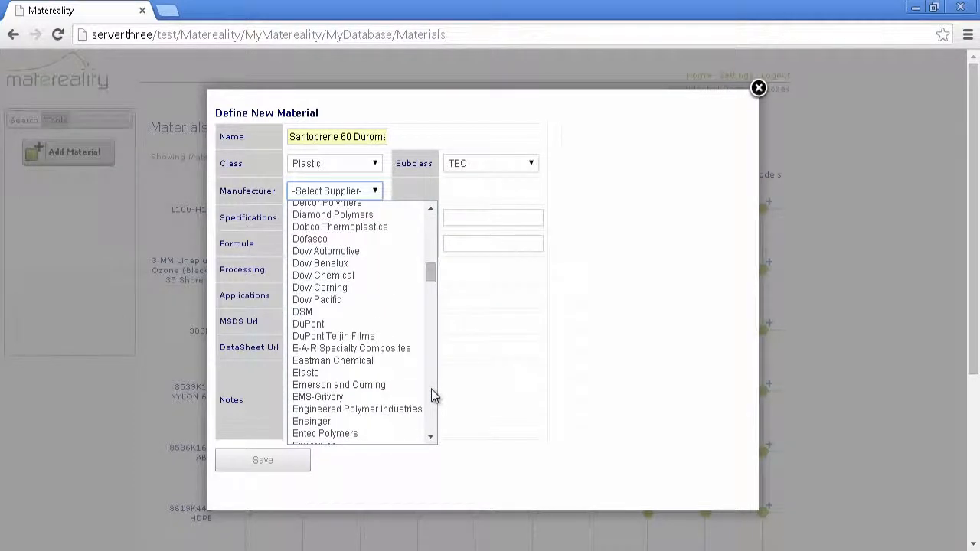
key("e")
left_click(431, 389)
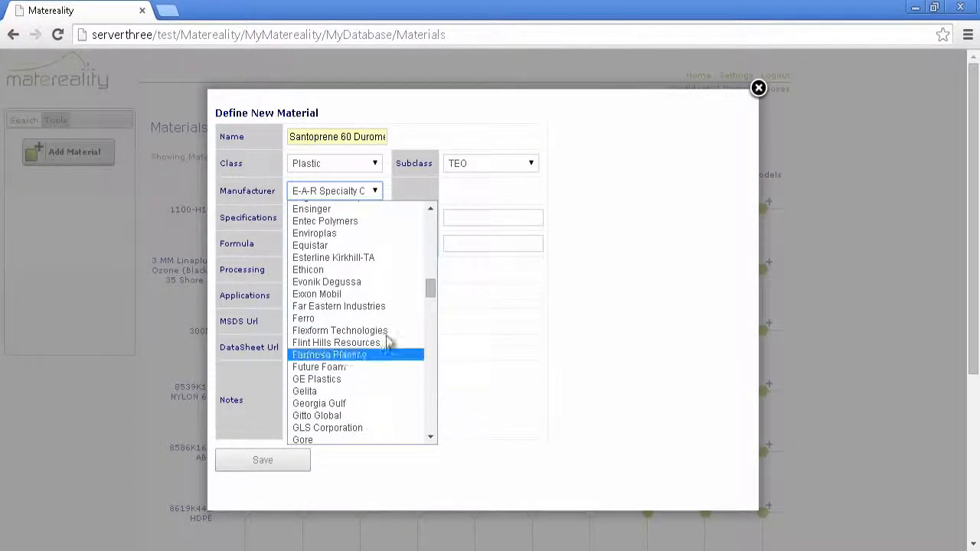
left_click(339, 294)
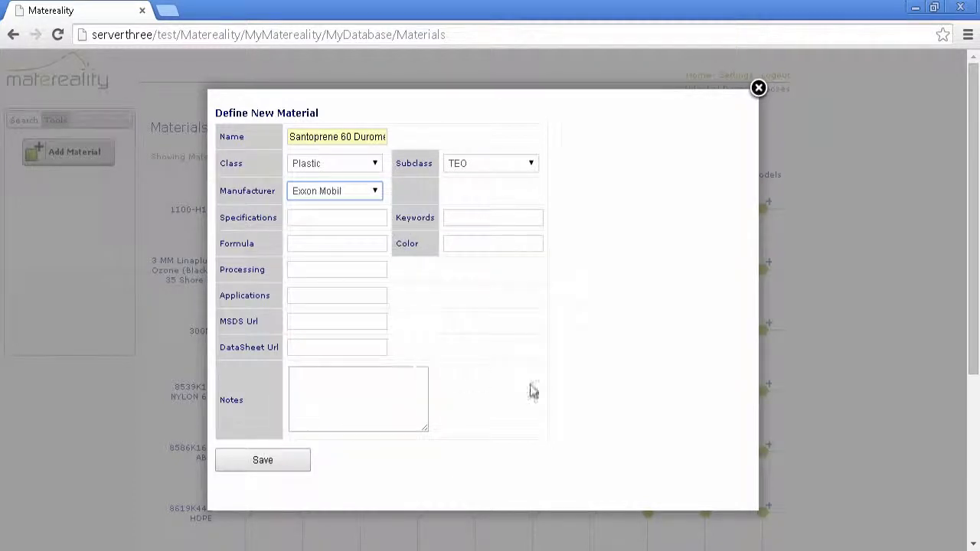
left_click(286, 462)
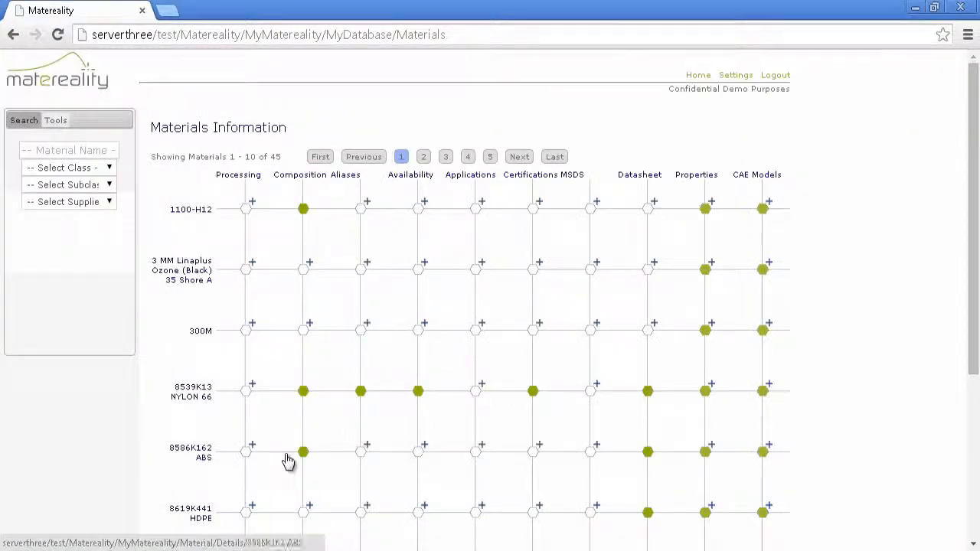
Step: Search the materials list by material name for "santo"
left_click(61, 150)
type("santo")
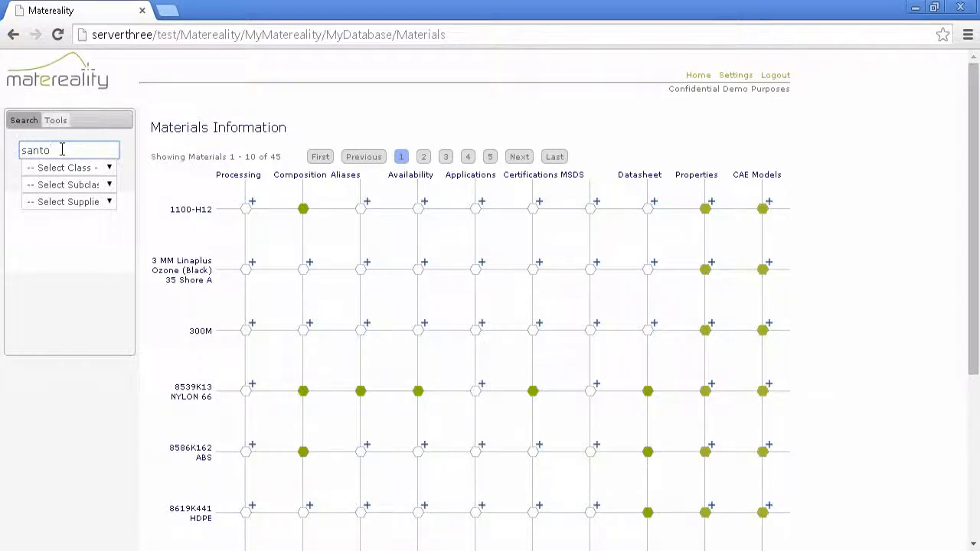
left_click(127, 314)
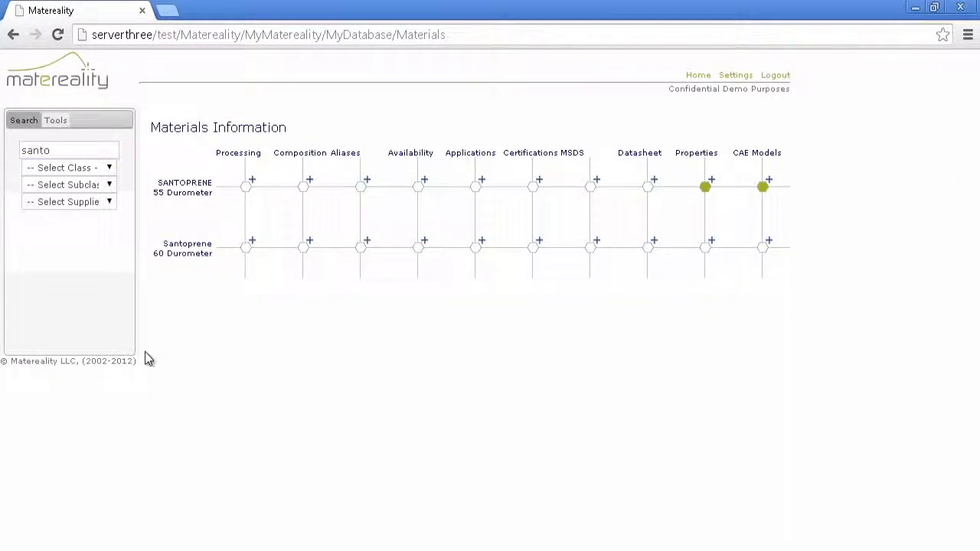
Step: Add a property to Santoprene 60 Durometer and select Hyperelastic Properties as its type in the data loading wizard
left_click(706, 247)
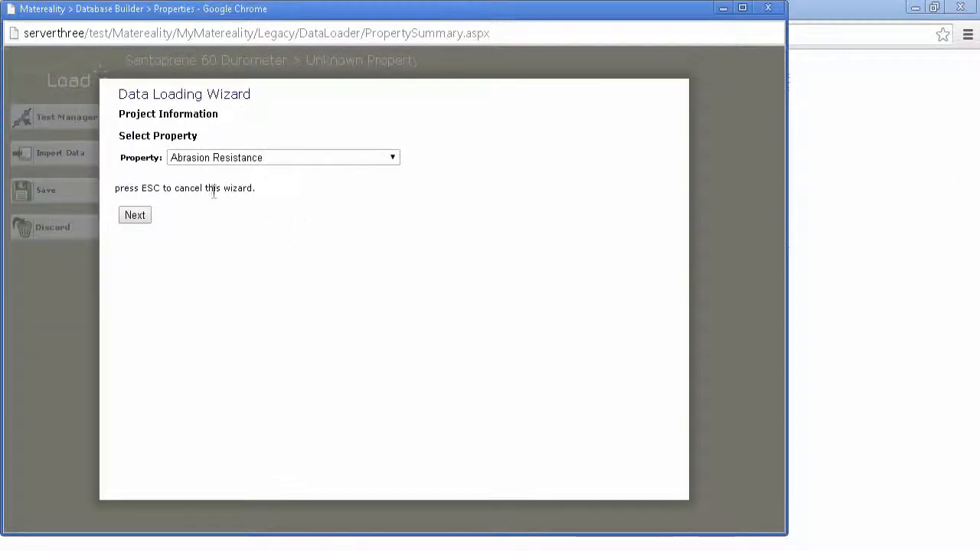
left_click(249, 162)
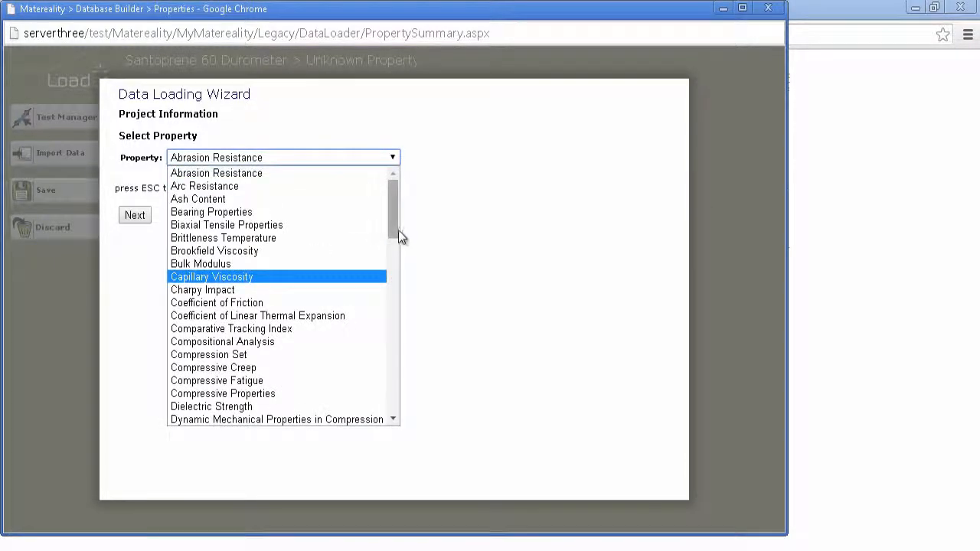
left_click_drag(391, 223, 408, 297)
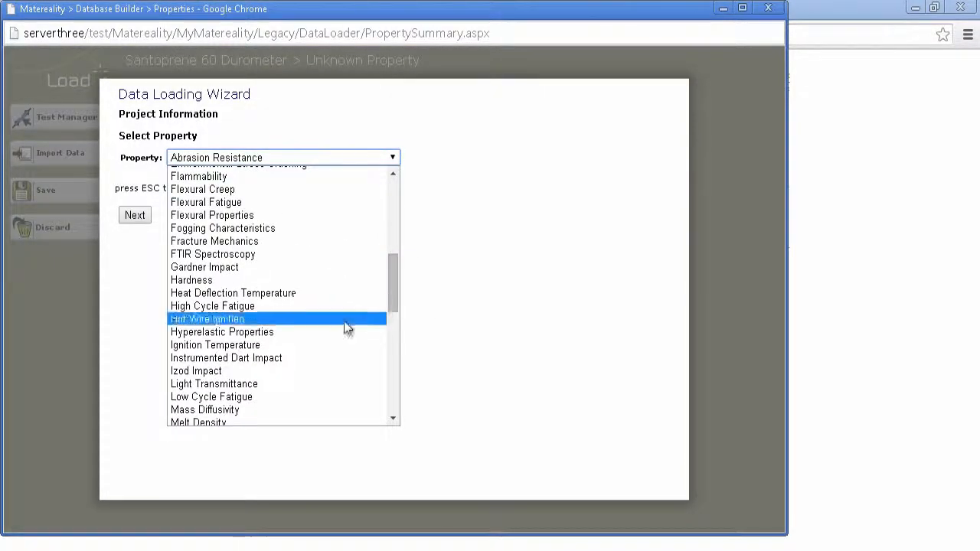
left_click(263, 334)
left_click(144, 215)
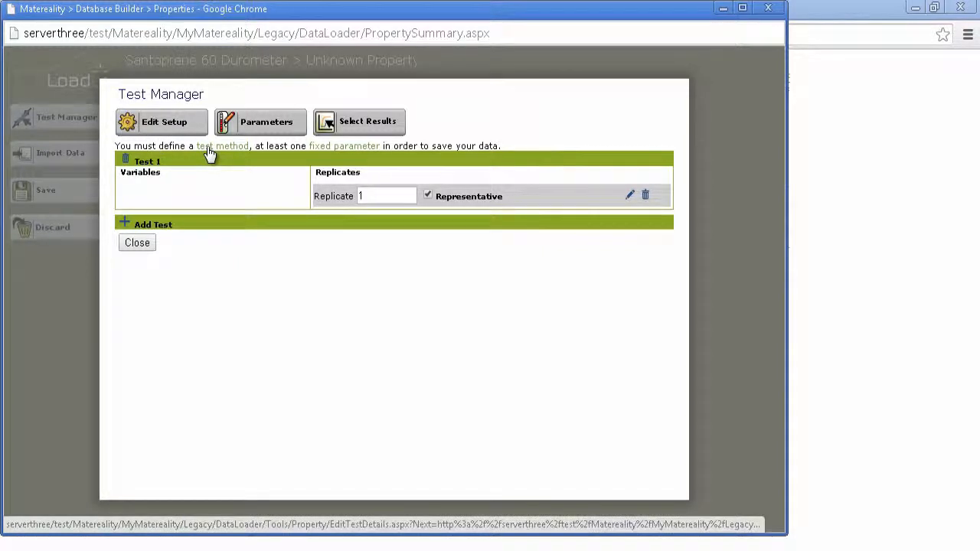
Step: Open the test setup details and set the test method to Unknown Hyper
left_click(164, 122)
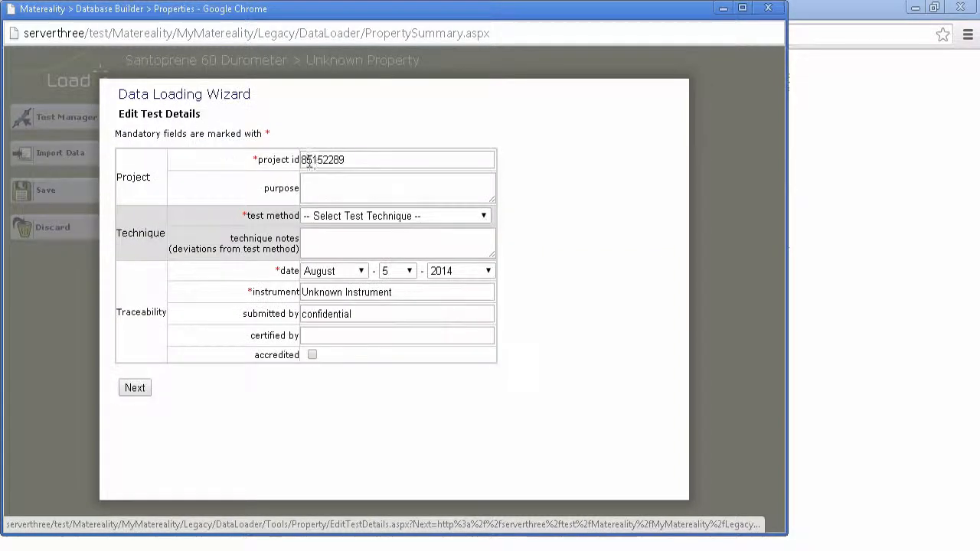
left_click(391, 216)
left_click(330, 284)
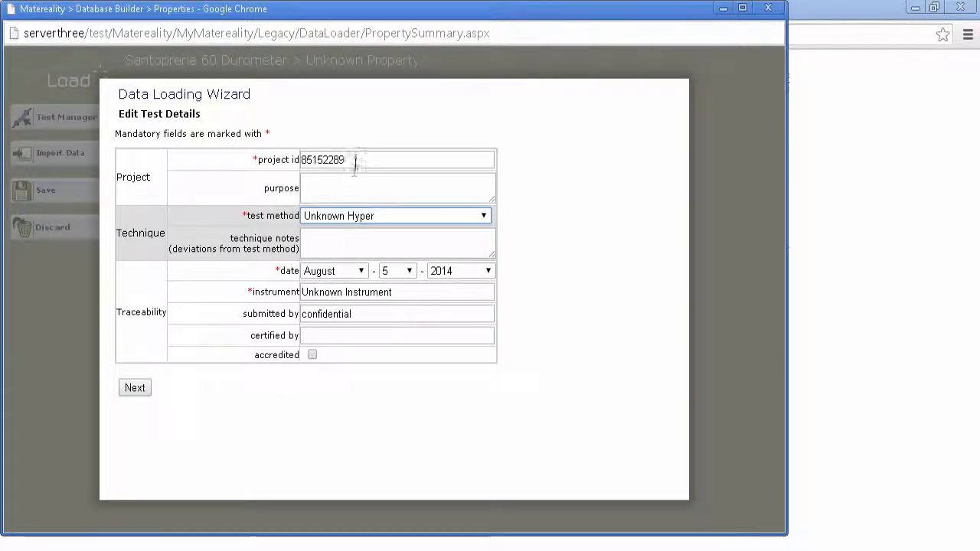
Step: Set the test date to July 7, 2013
left_click(411, 272)
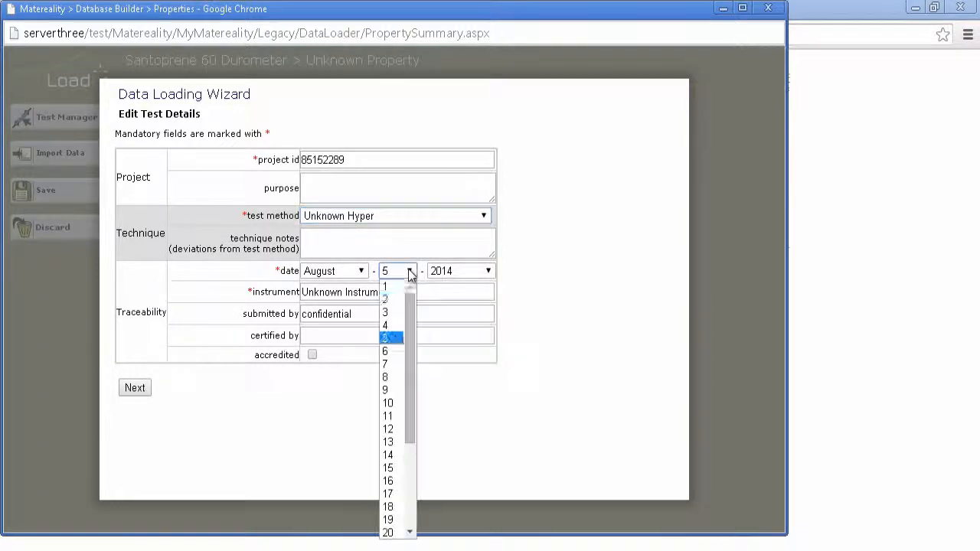
left_click(398, 363)
left_click(362, 273)
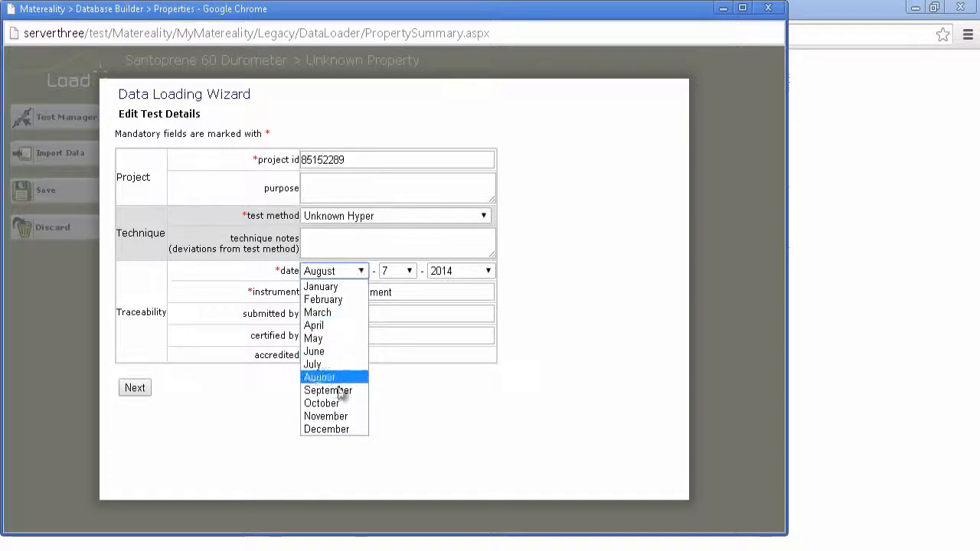
left_click(325, 365)
left_click(458, 273)
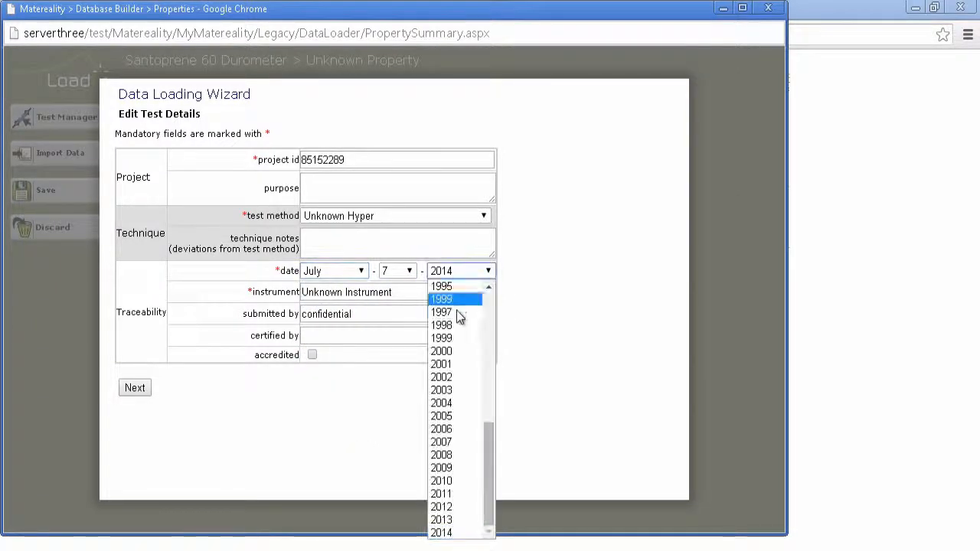
left_click(451, 524)
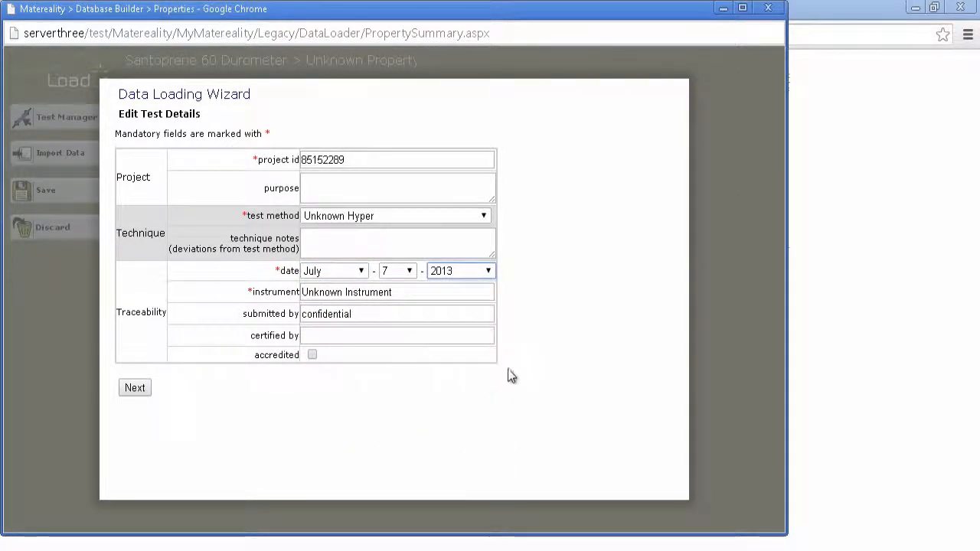
Step: Replace the instrument name with Instron and submit the test details
left_click_drag(405, 295, 241, 278)
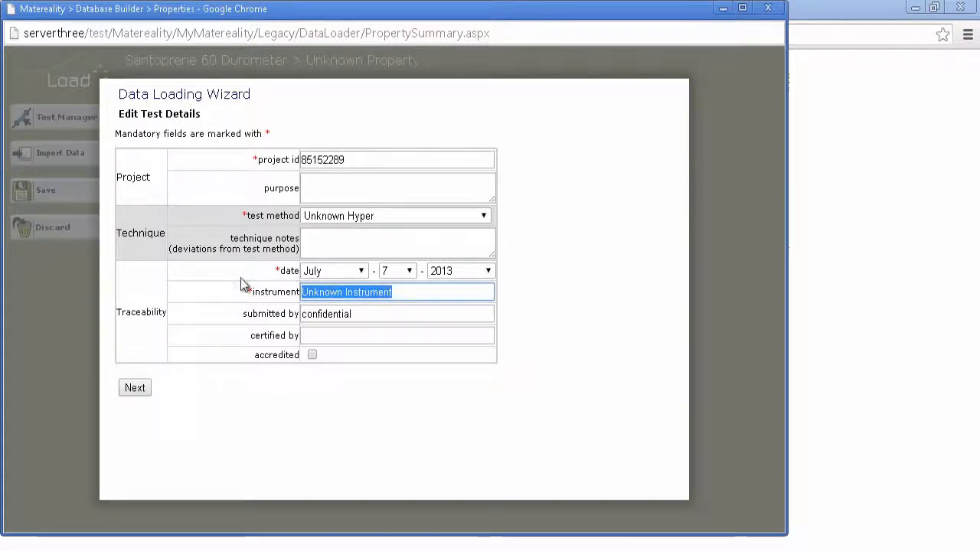
type("Instr")
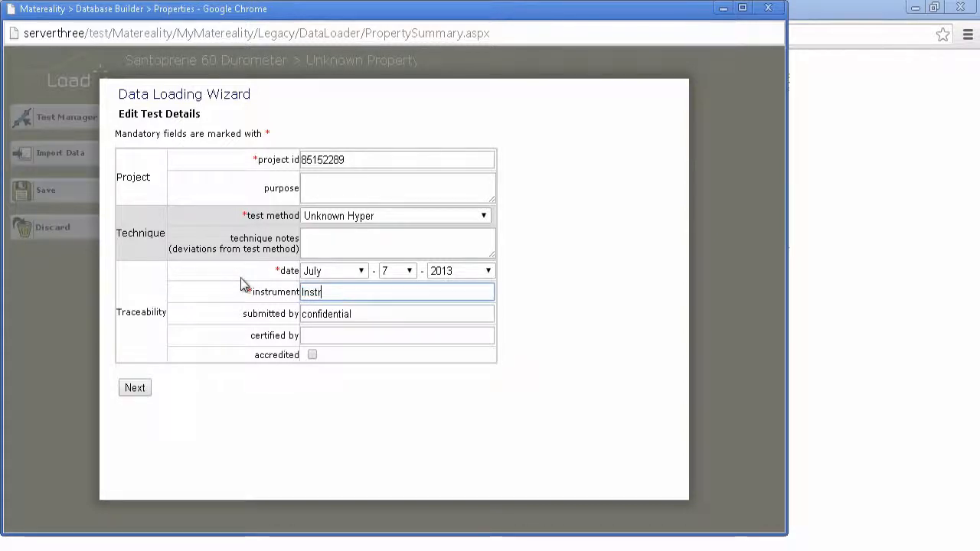
type("on")
left_click(137, 392)
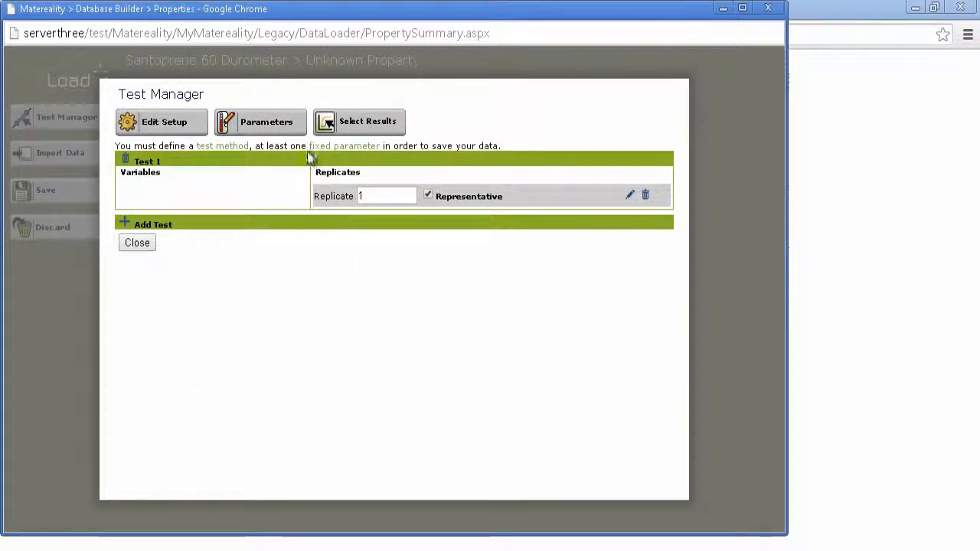
Step: Include Engineering Stress-Strain Curves as a result for Replicate 1 of Test 1 and open its data for editing
left_click(630, 196)
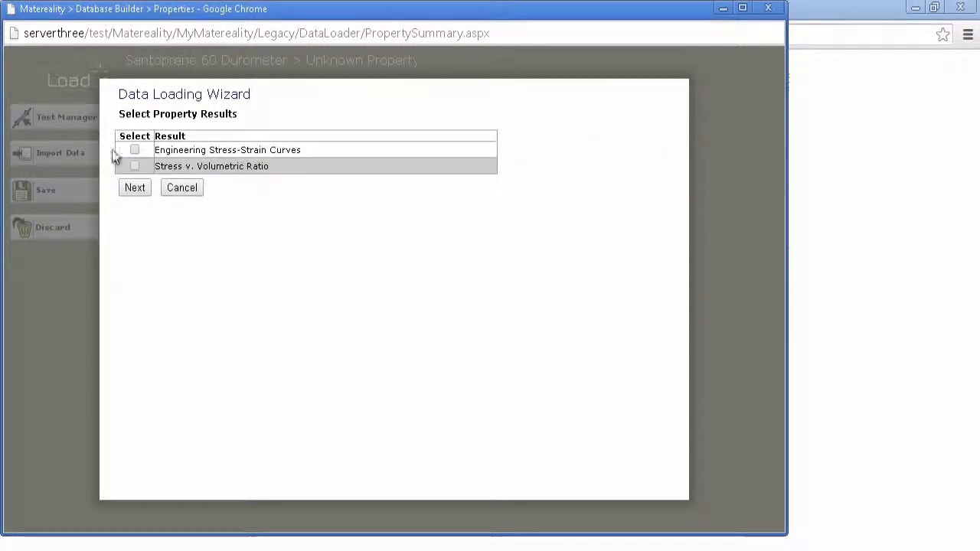
left_click(132, 188)
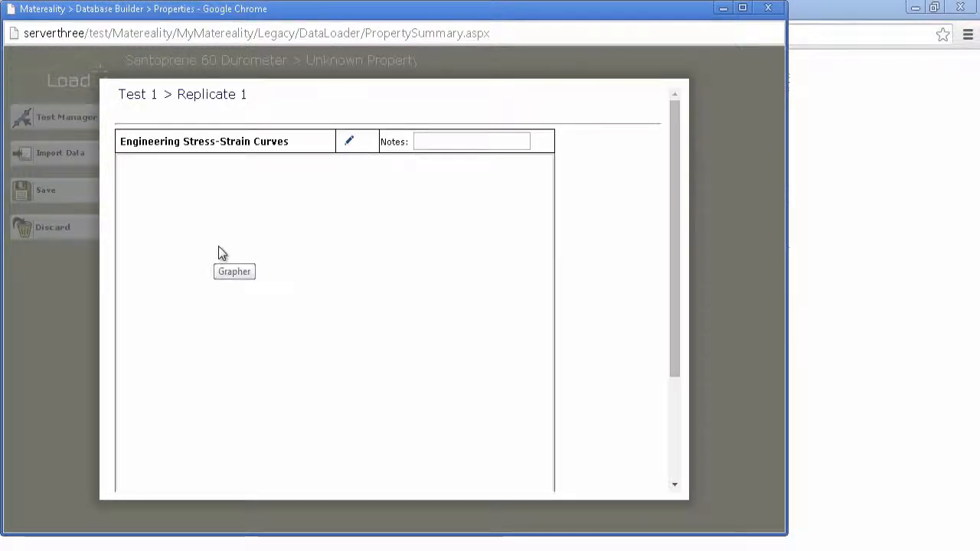
left_click(350, 143)
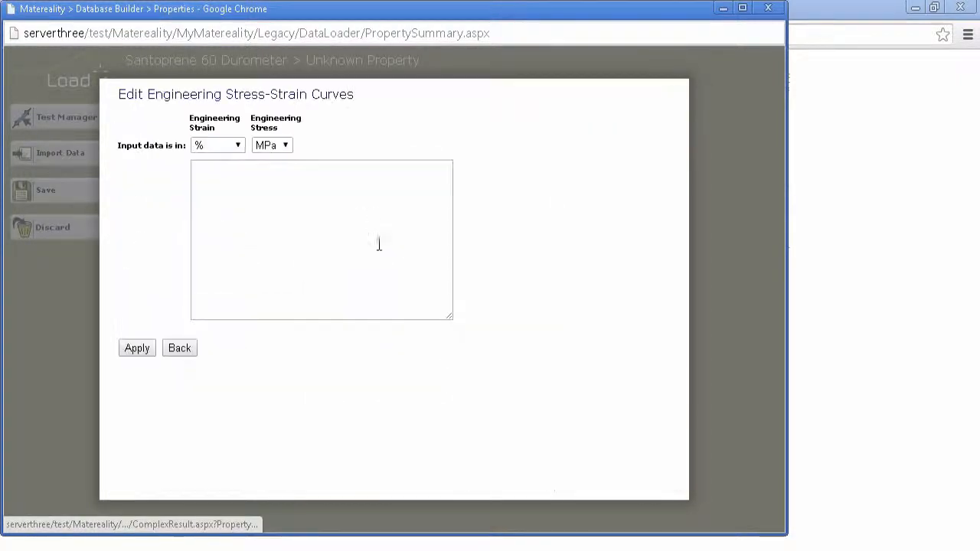
Step: Switch to the Excel workbook and copy the strain and stress values in A8:B35 of the Setup 1 sheet
left_click(255, 173)
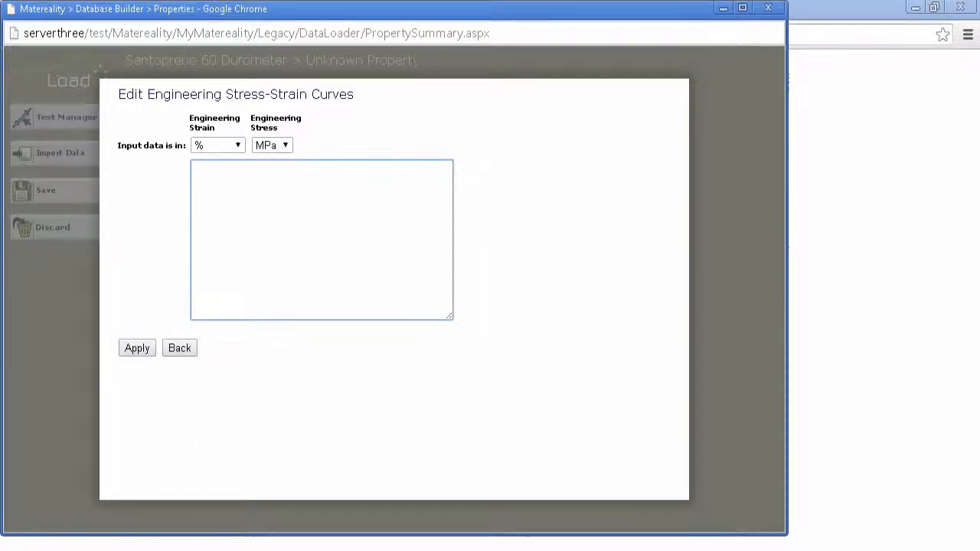
key("alt+Tab")
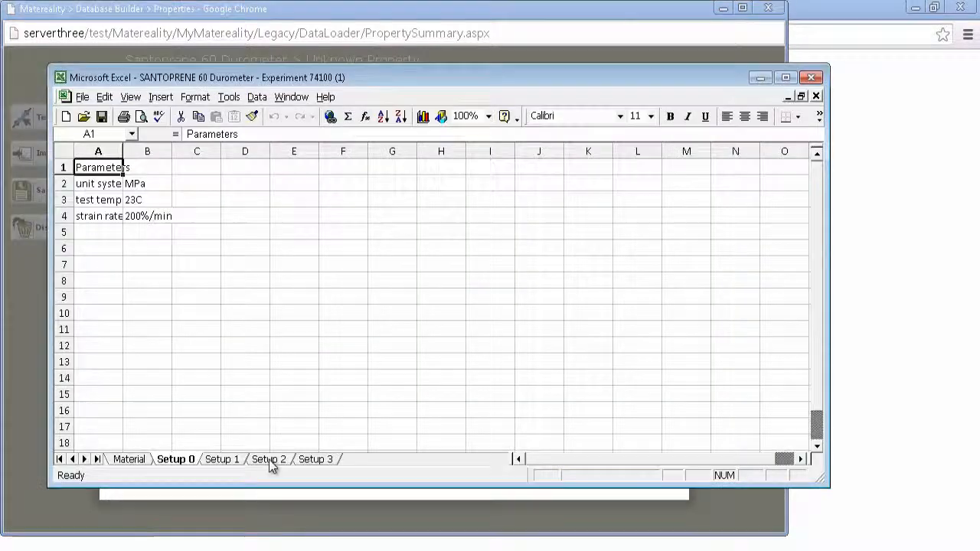
left_click(222, 459)
left_click_drag(97, 283, 153, 285)
key("ctrl+shift+Down")
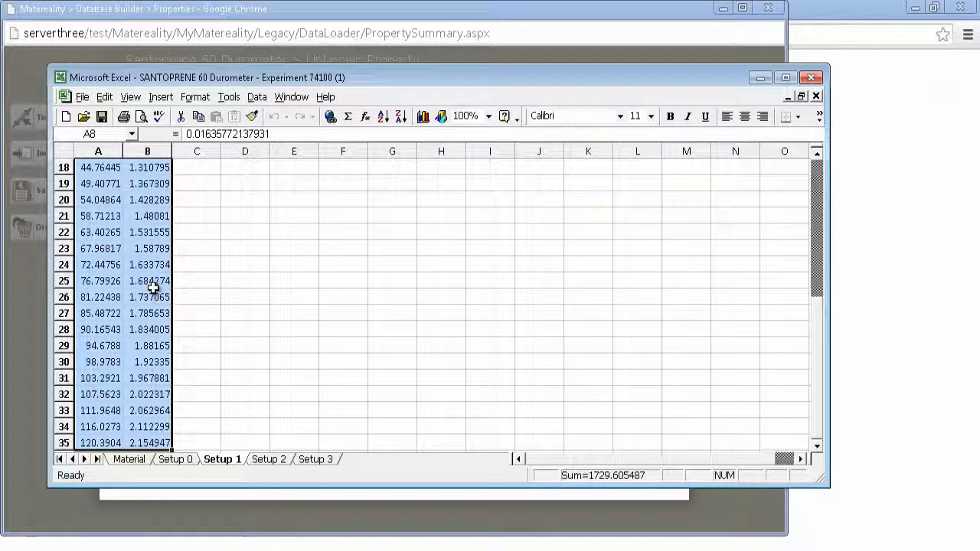
key("ctrl+c")
scroll(189, 281, "up", 1)
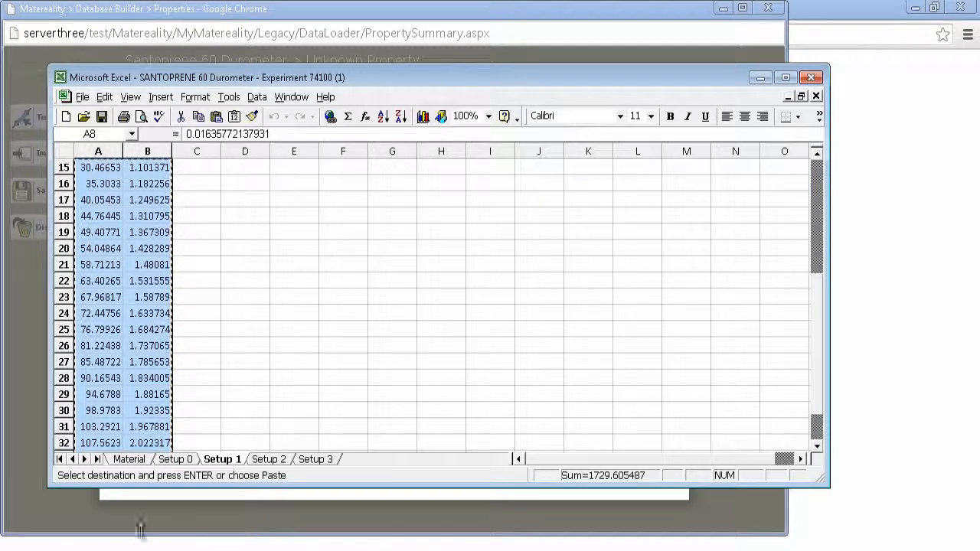
Step: Paste the copied values into Test 1's Engineering Stress-Strain Curves data in Matereality, keeping strain in % and stress in MPa
left_click(198, 500)
left_click(329, 177)
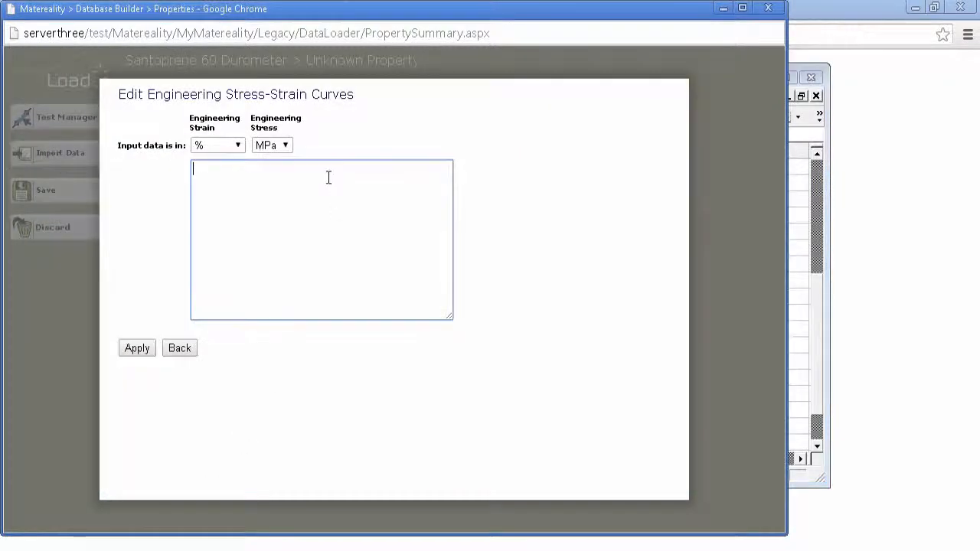
key("ctrl+v")
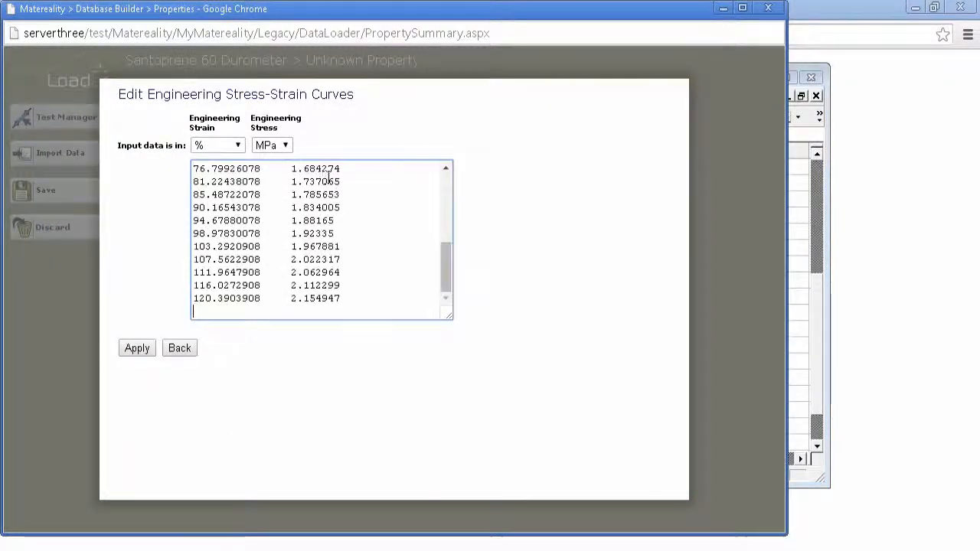
left_click(238, 142)
left_click(238, 142)
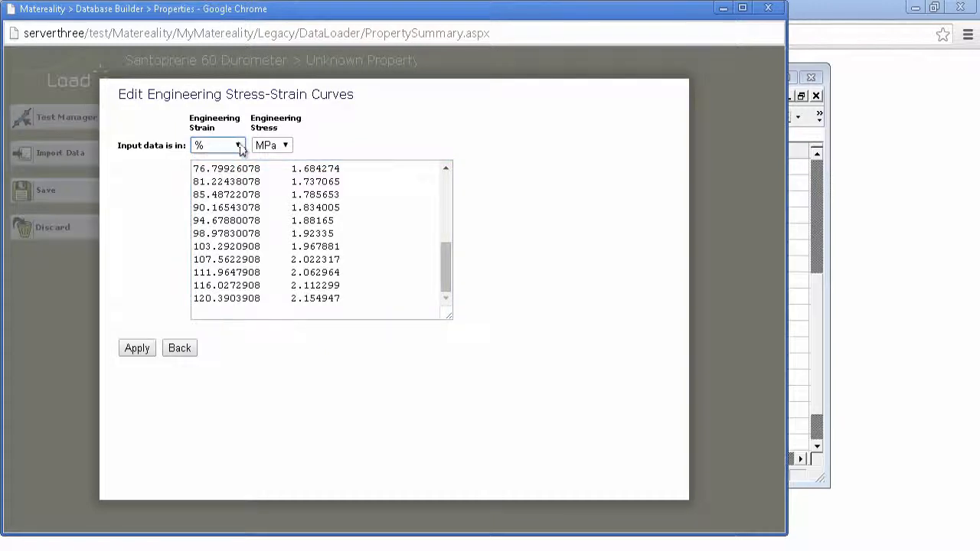
left_click(285, 145)
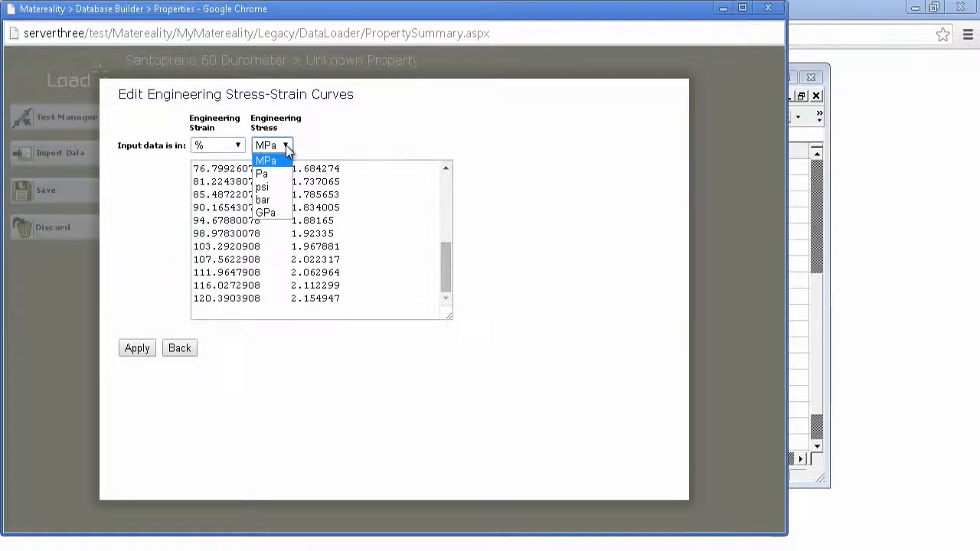
left_click(285, 145)
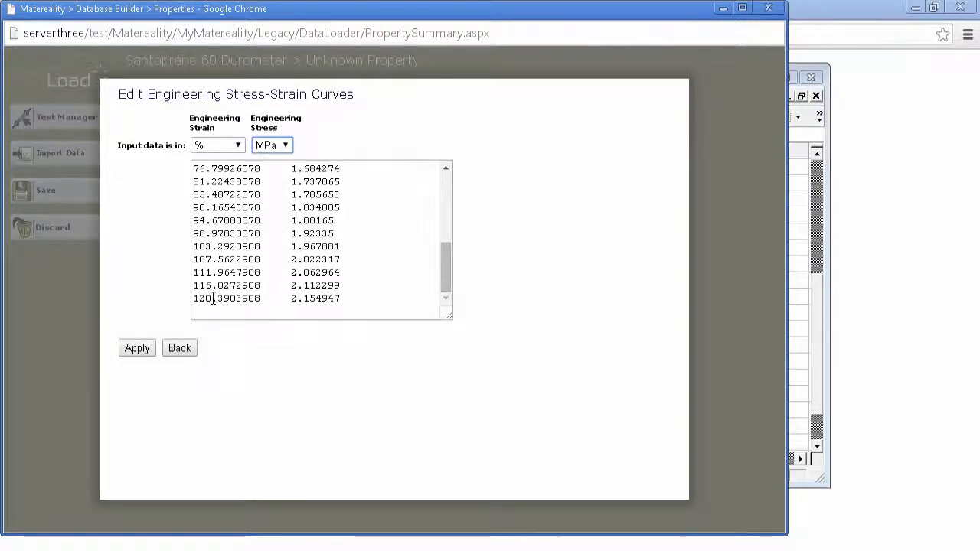
Step: Apply the pasted curve data and submit Replicate 1 of Test 1
left_click(136, 350)
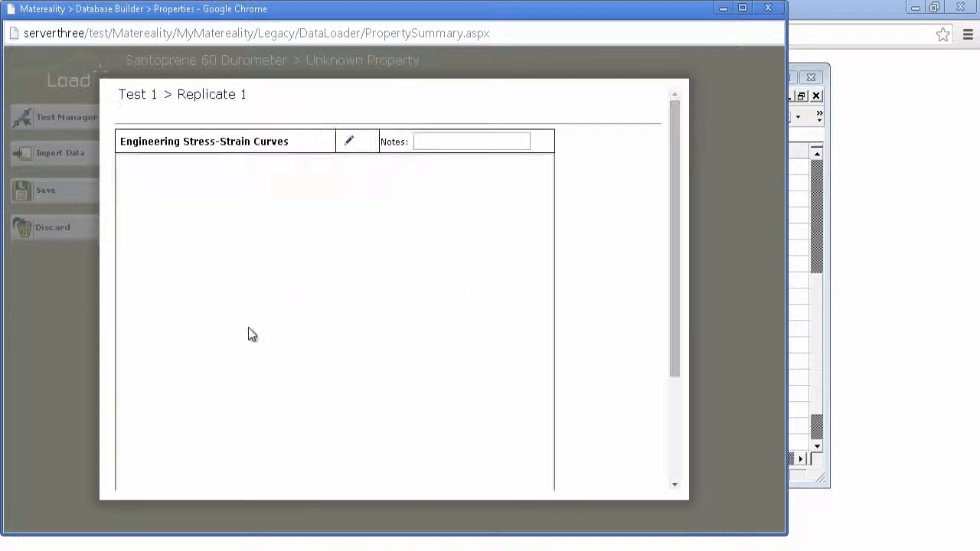
scroll(636, 386, "down", 3)
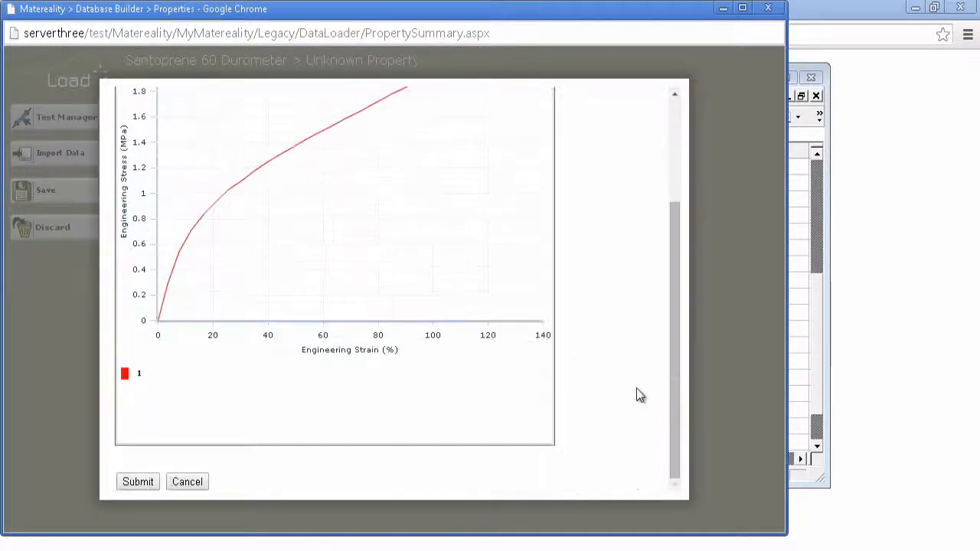
left_click(144, 480)
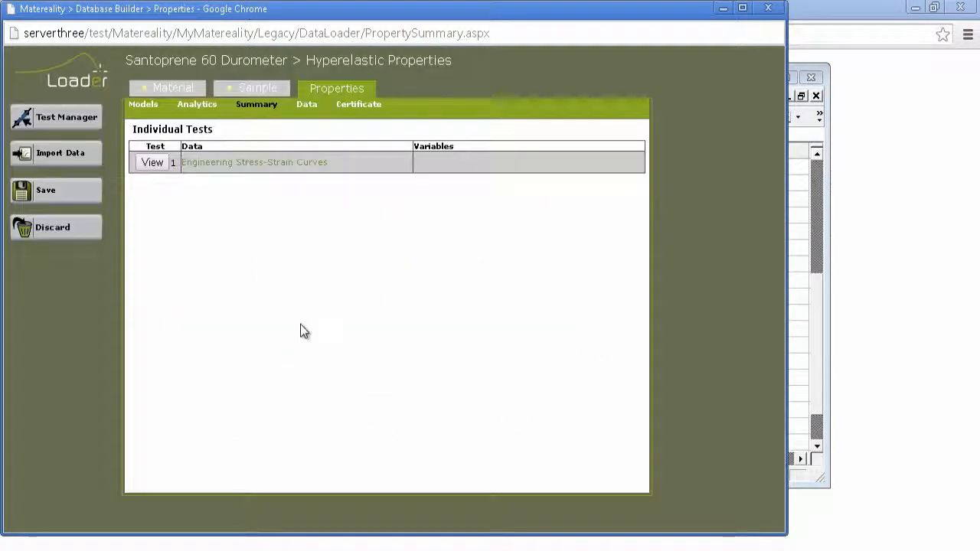
Step: Add a second test in the Test Manager and declare the test mode parameter as a variable
left_click(55, 123)
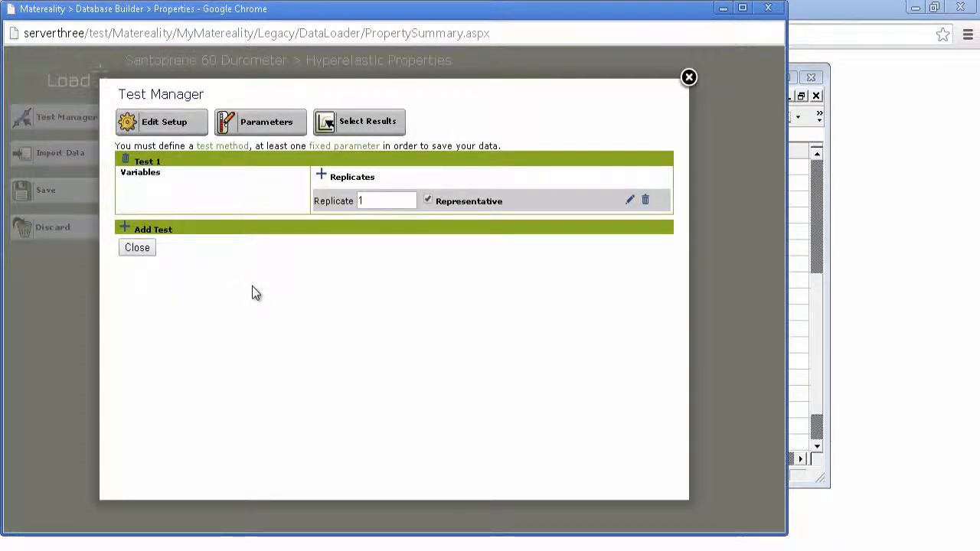
left_click(127, 230)
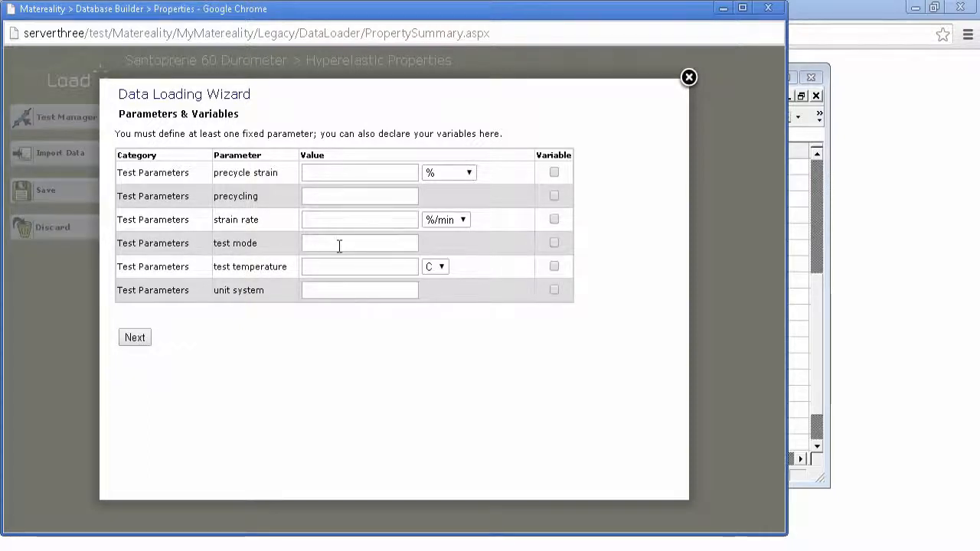
left_click(554, 243)
Step: Set the test temperature to 23 C and the strain rate to 200 %/min, checking the workbook's Setup 0 sheet, and submit the parameters
left_click(364, 262)
type("23")
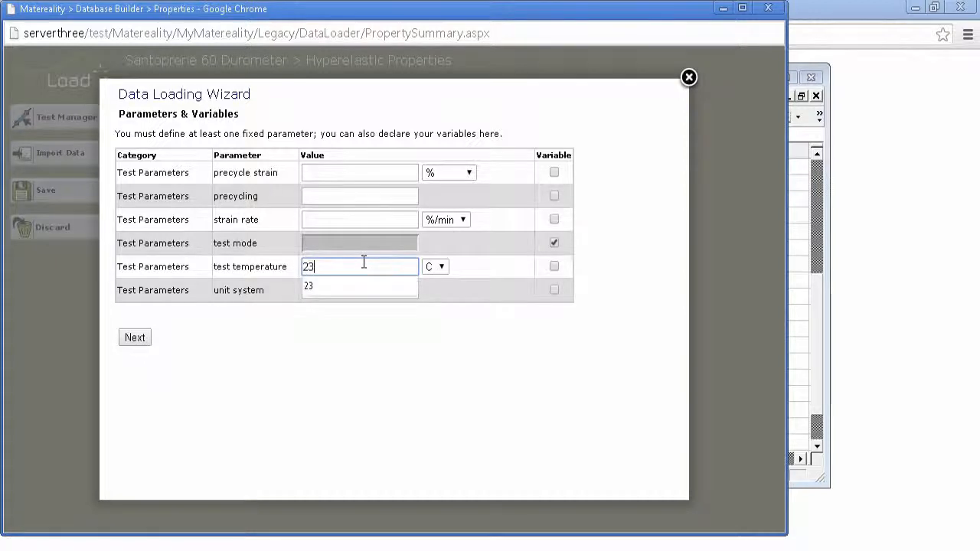
left_click(385, 220)
key("alt+Tab")
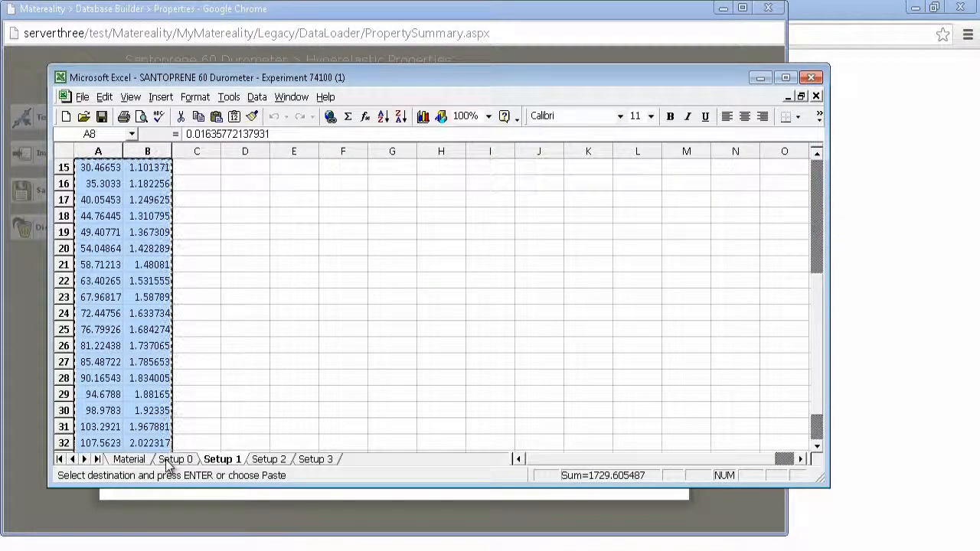
left_click(167, 461)
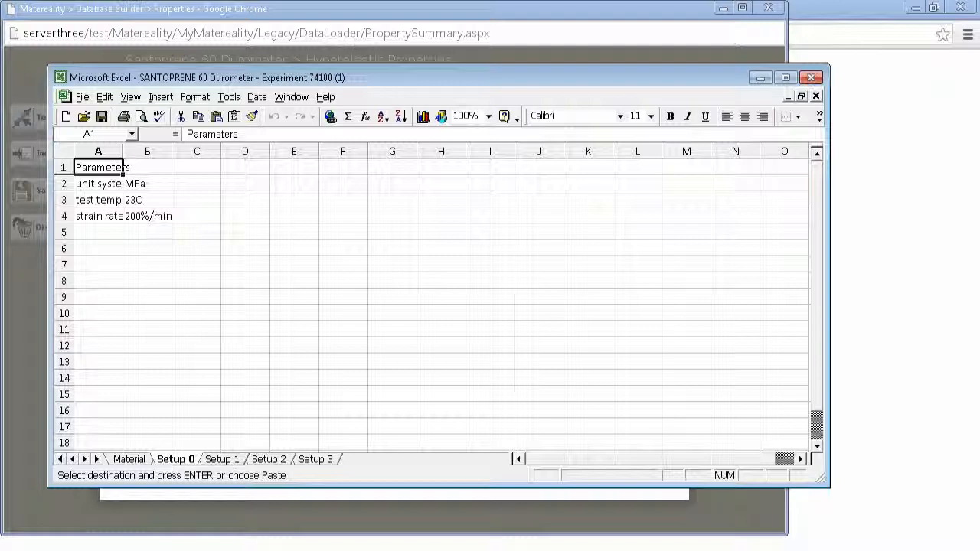
key("alt+Tab")
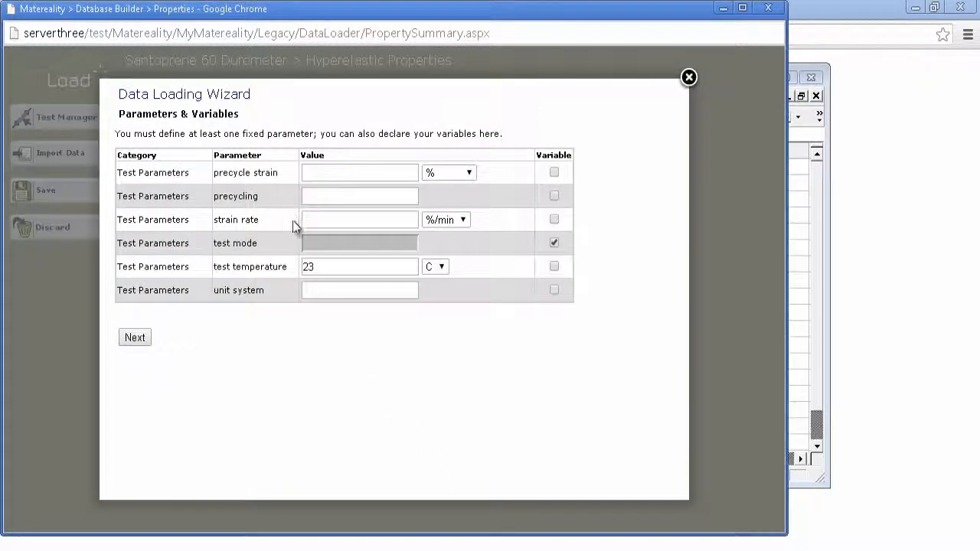
left_click(379, 220)
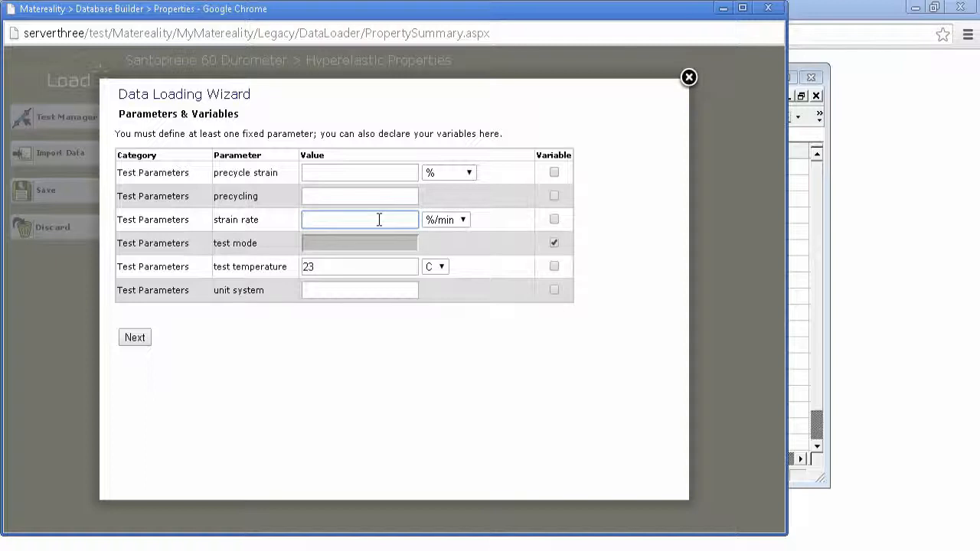
type("200")
left_click(353, 355)
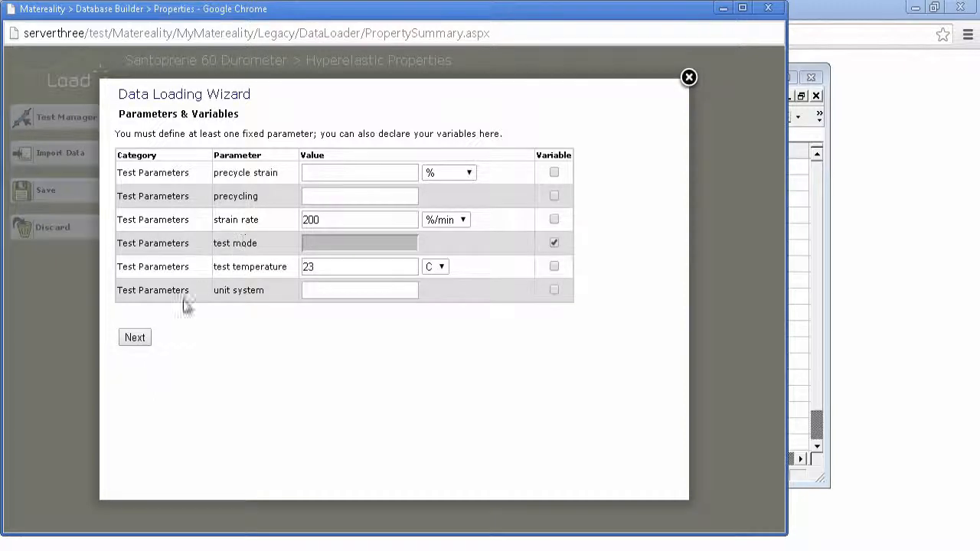
left_click(131, 338)
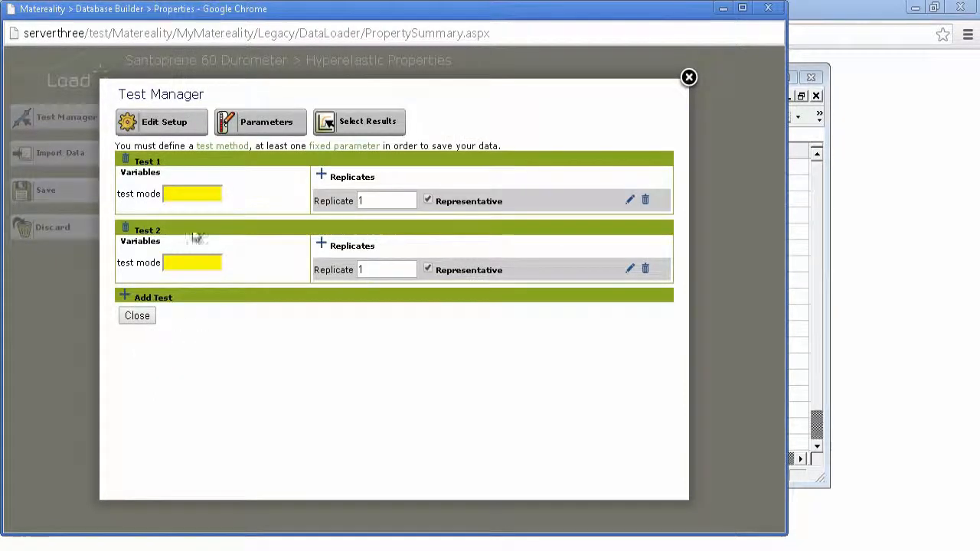
Step: Copy Tensile from cell B2 of the workbook's Setup 1 sheet into Test 1's test mode
left_click(190, 195)
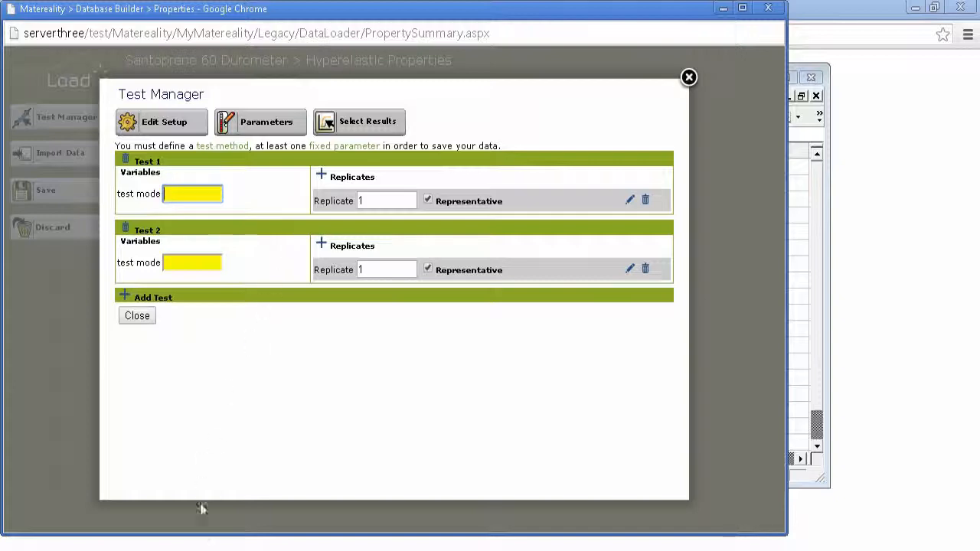
left_click(209, 550)
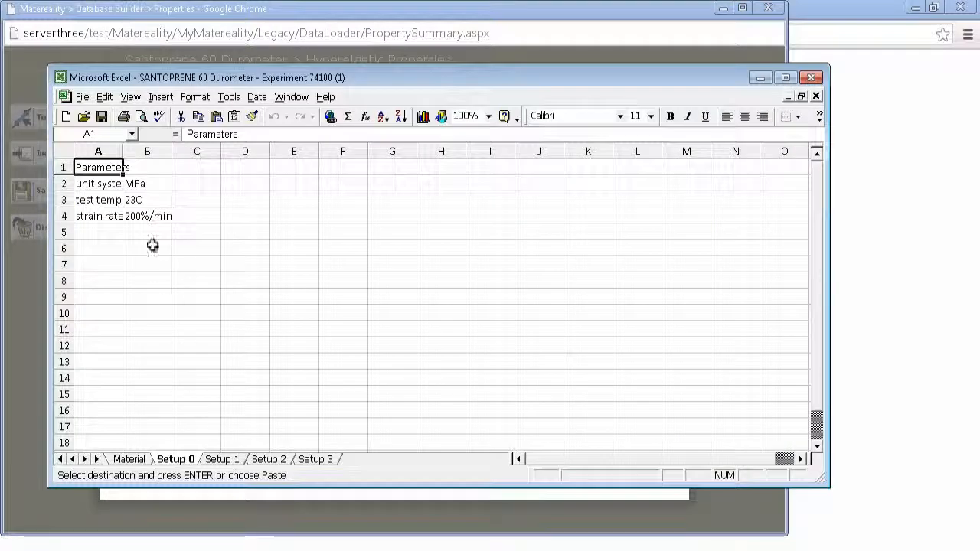
left_click(222, 459)
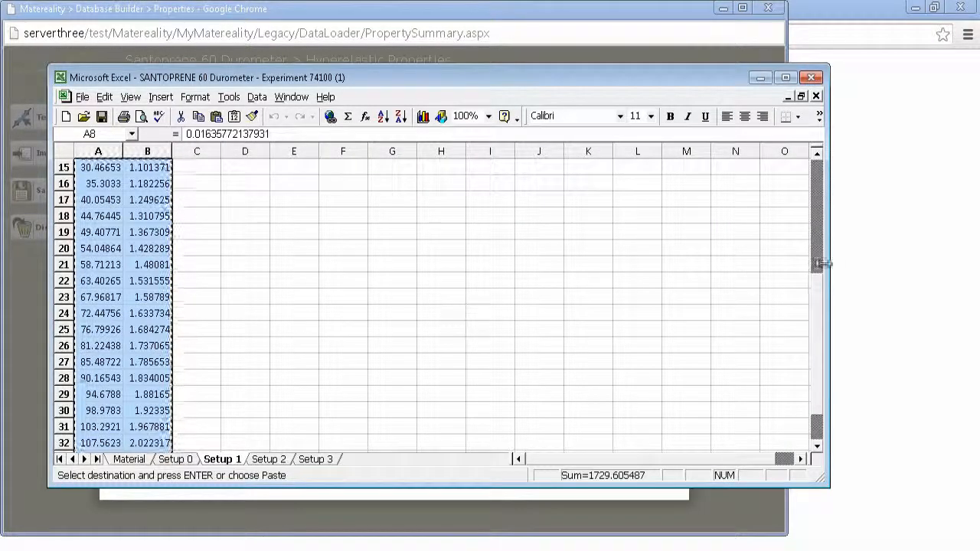
left_click(202, 345)
key("ctrl+Up")
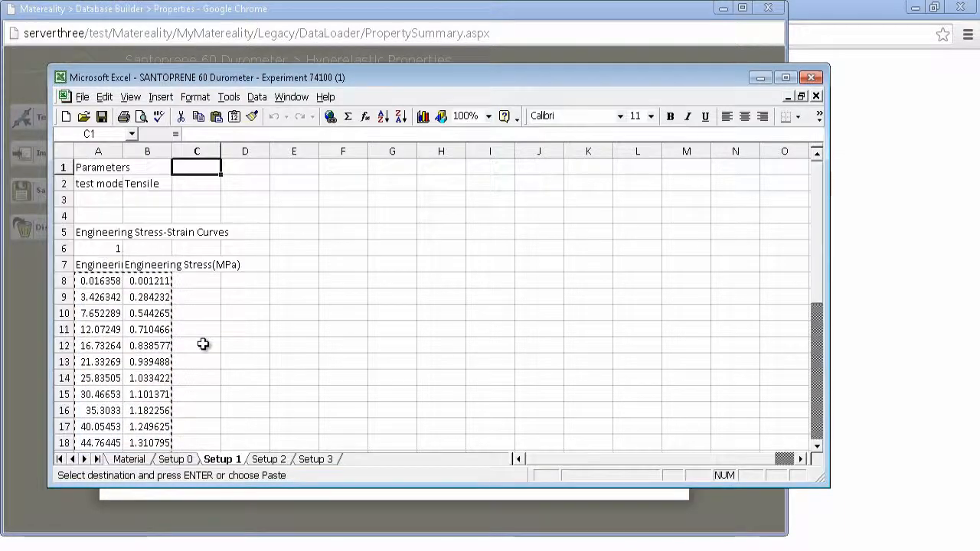
left_click(167, 190)
key("ctrl+c")
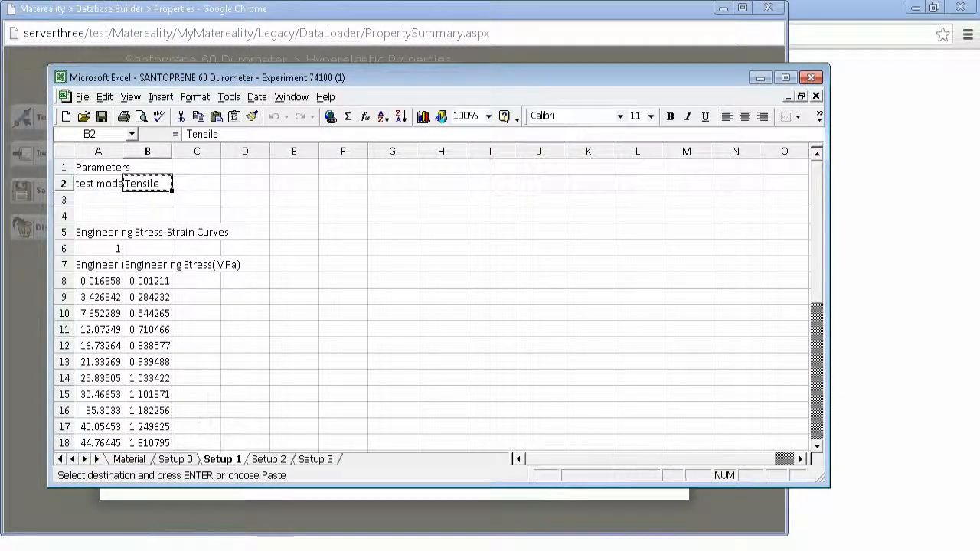
left_click(291, 513)
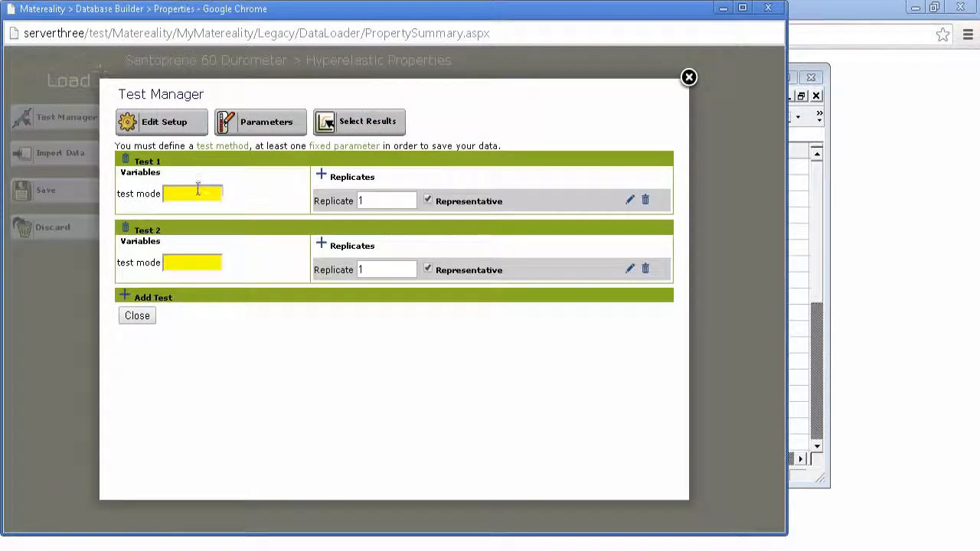
key("ctrl+v")
Step: Copy Biaxial Tensile Properties from cell B2 of the workbook's Setup 2 sheet into Test 2's test mode
left_click(184, 260)
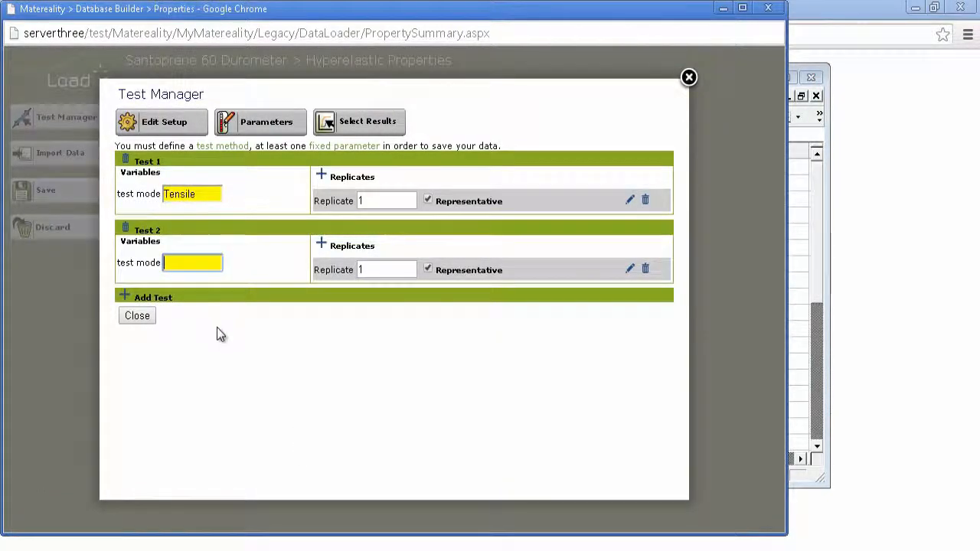
key("alt+Tab")
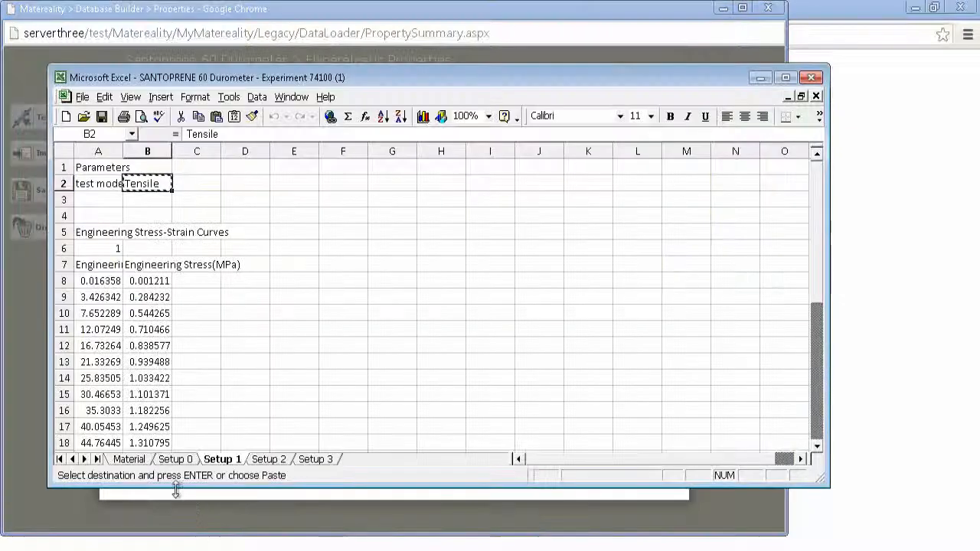
left_click(269, 458)
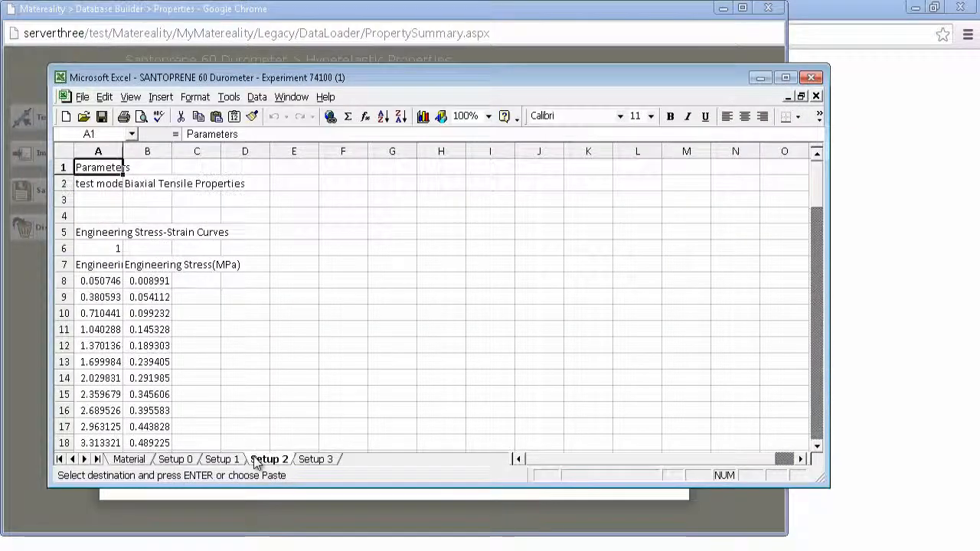
left_click(140, 183)
key("ctrl+c")
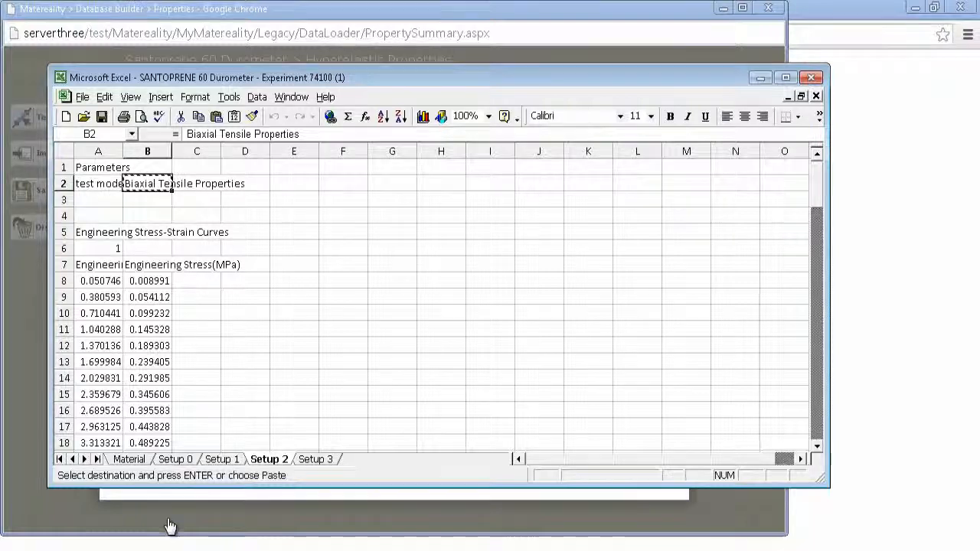
key("alt+Tab")
left_click(197, 260)
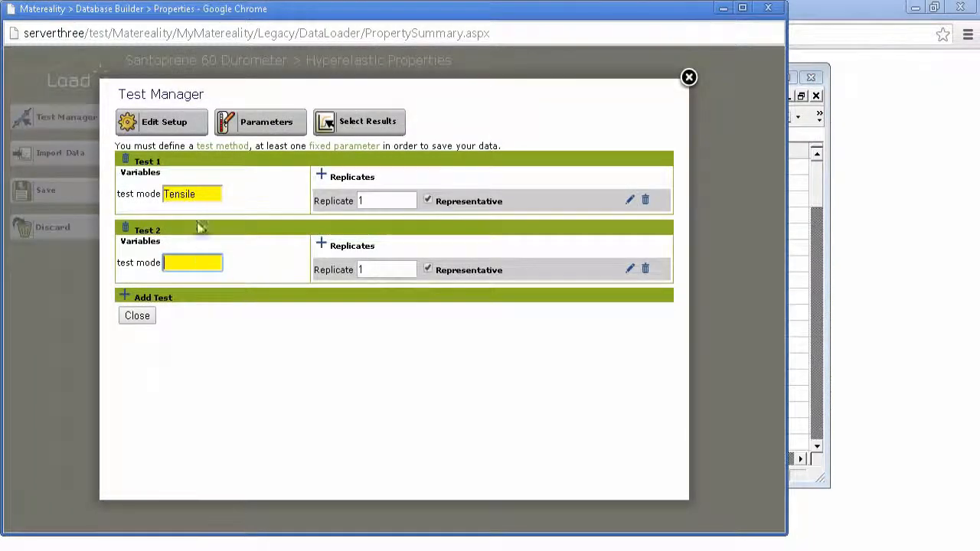
key("ctrl+v")
Step: Copy the strain and stress data from row 8 down of the Setup 2 sheet into Test 2's Engineering Stress-Strain Curves and apply it
left_click(629, 268)
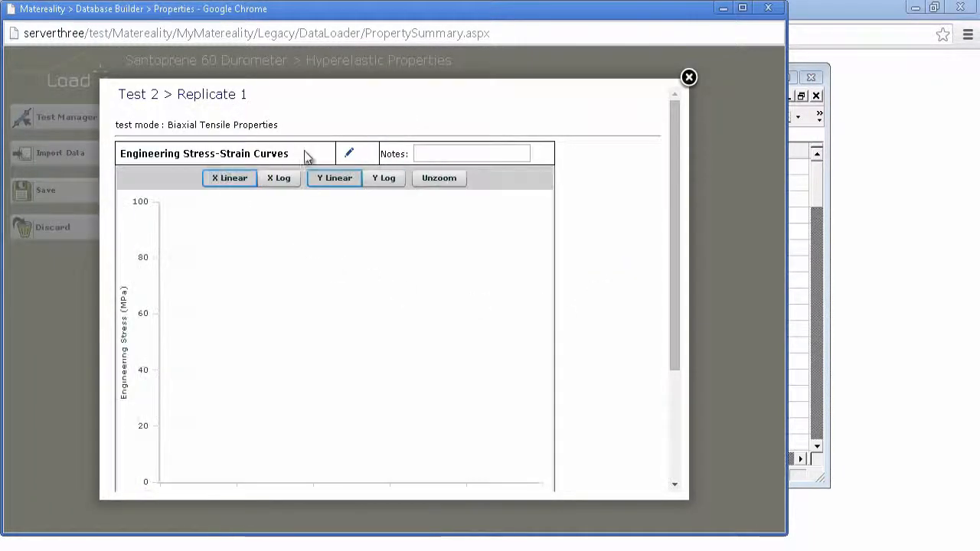
left_click(349, 154)
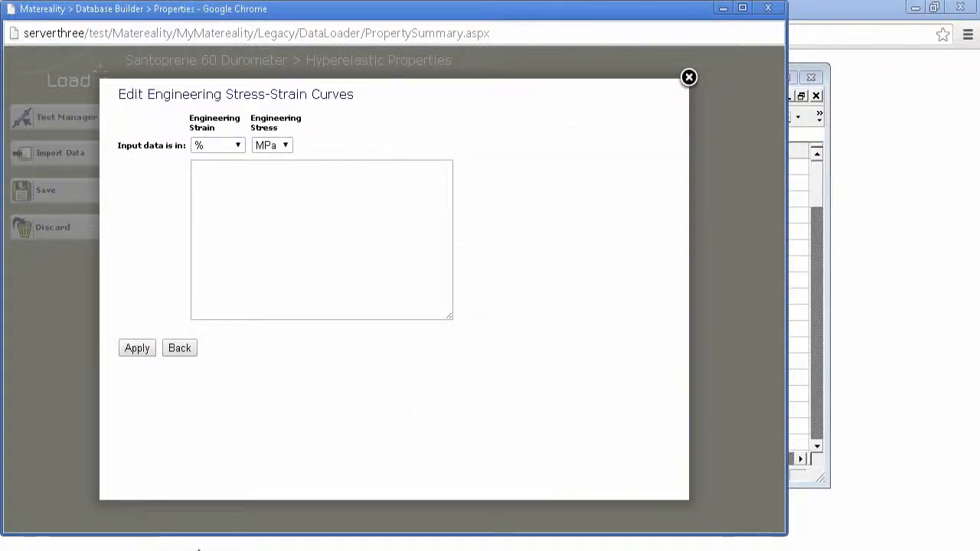
key("alt+Tab")
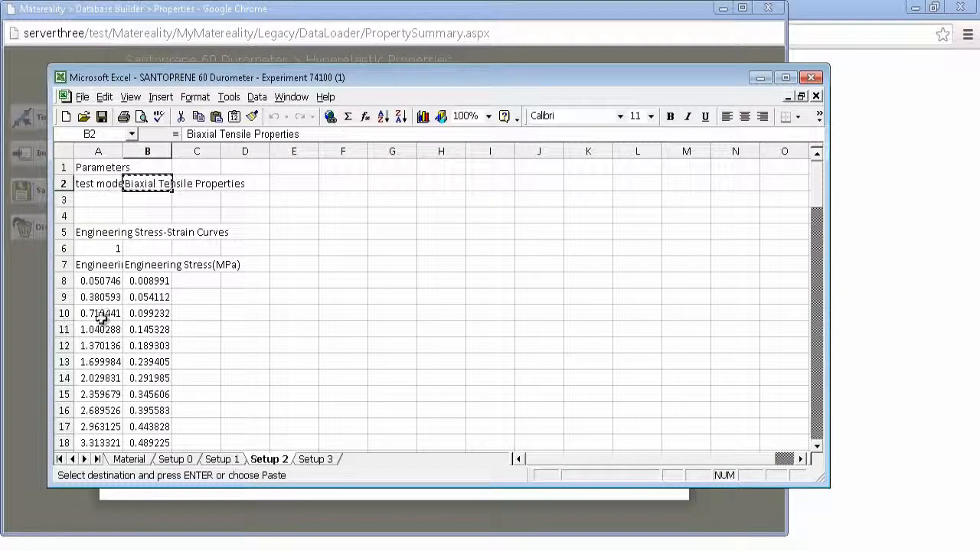
left_click_drag(97, 280, 128, 281)
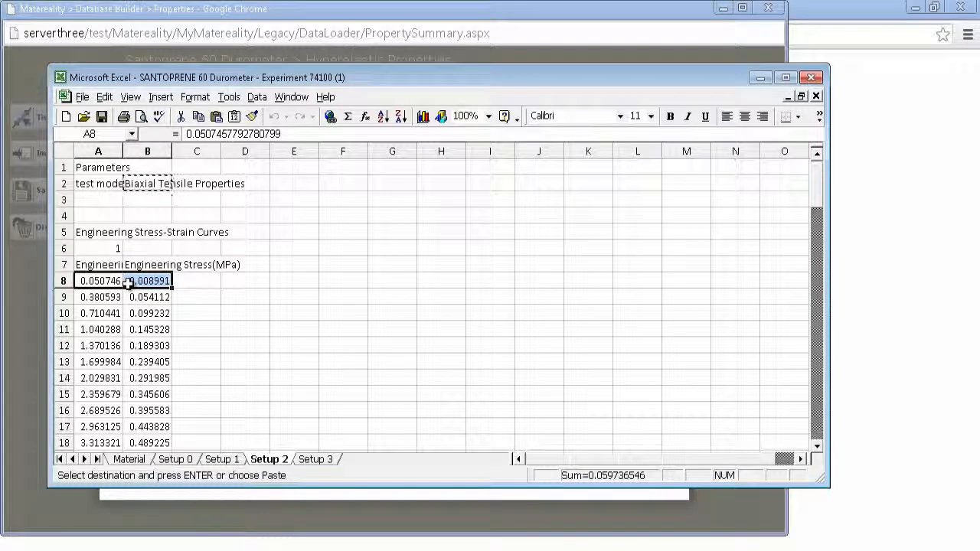
key("ctrl+shift+Down")
key("ctrl+c")
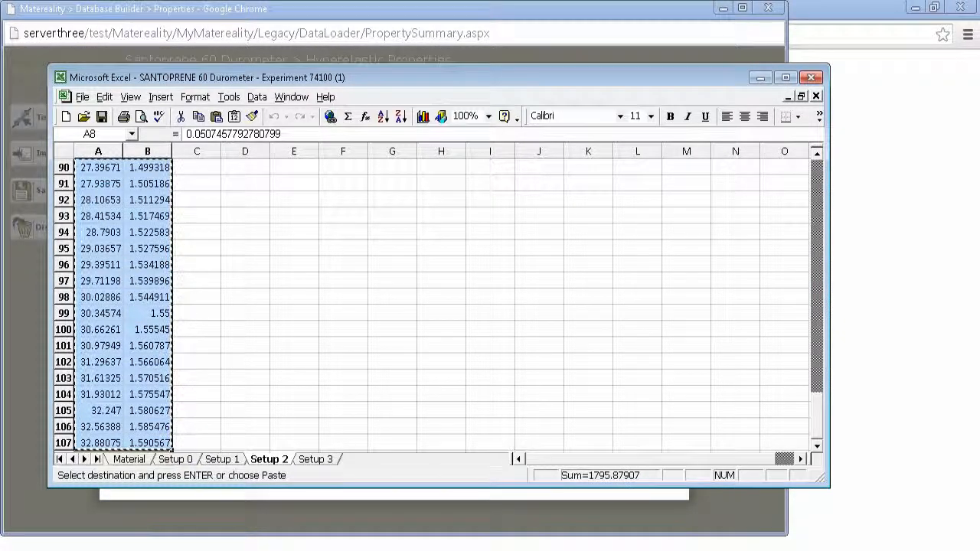
key("alt+Tab")
left_click(254, 174)
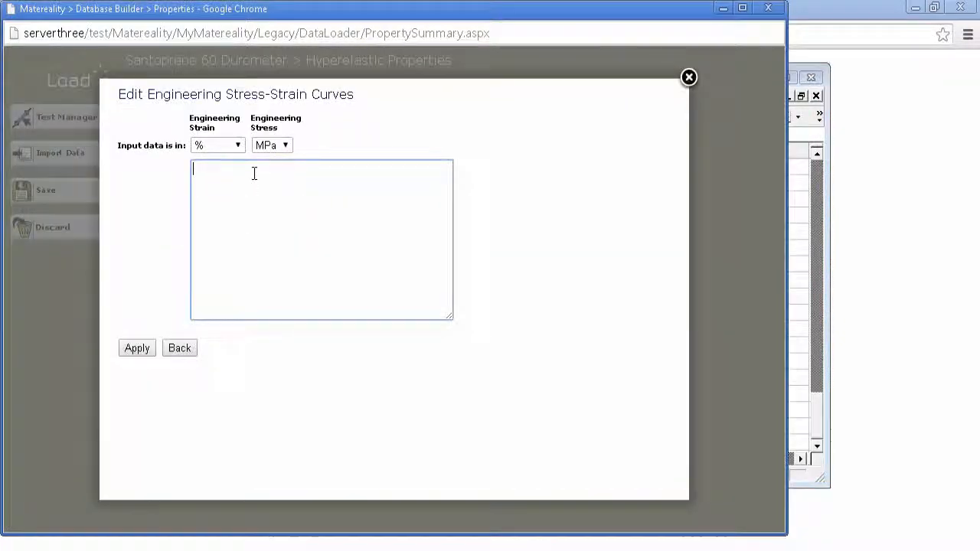
key("ctrl+v")
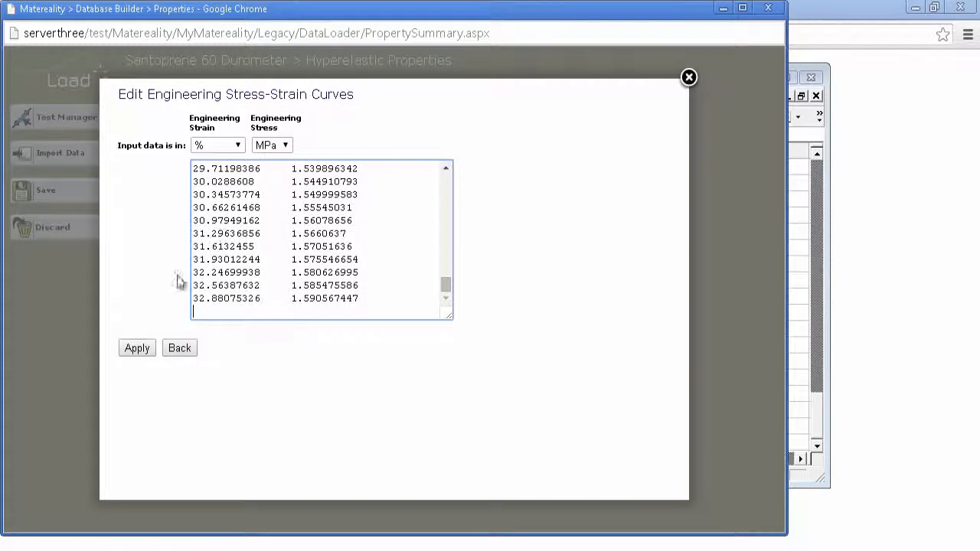
left_click(137, 349)
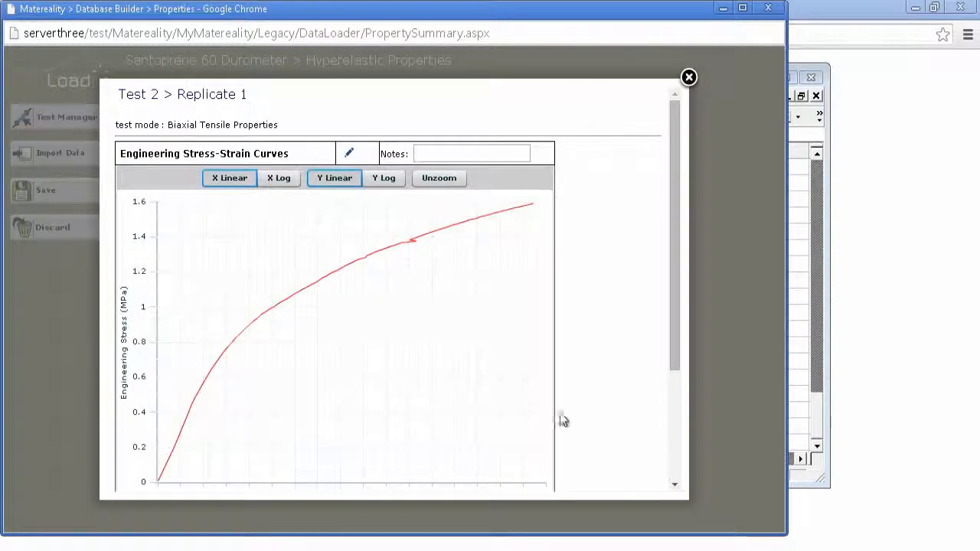
scroll(676, 463, "down", 3)
left_click(142, 480)
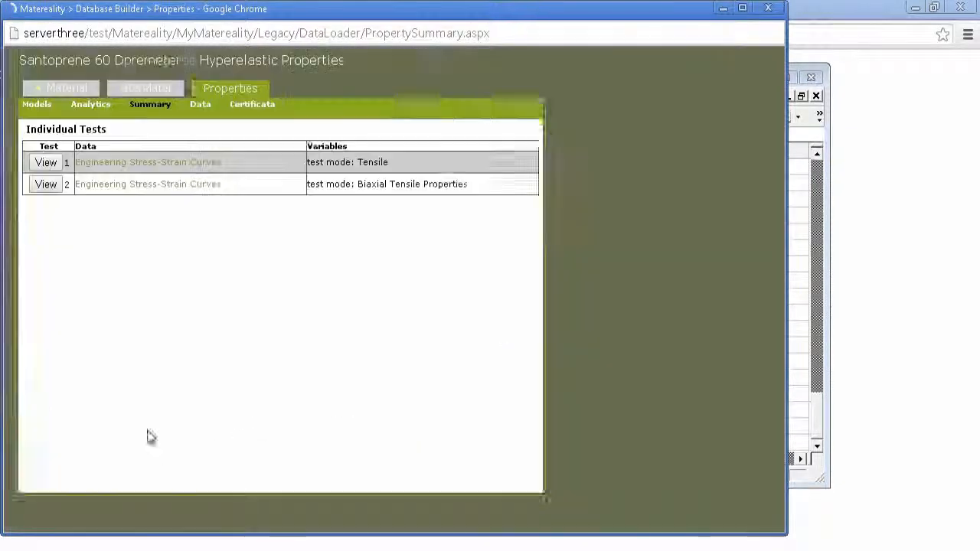
Step: Add a third test in the Test Manager and copy Planar from cell B2 of the Setup 3 sheet into its test mode
left_click(40, 123)
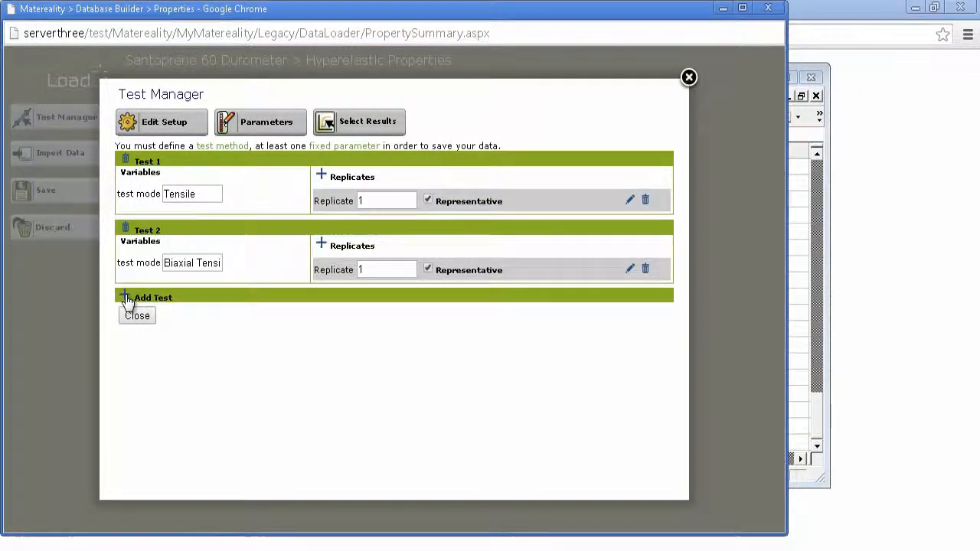
left_click(131, 298)
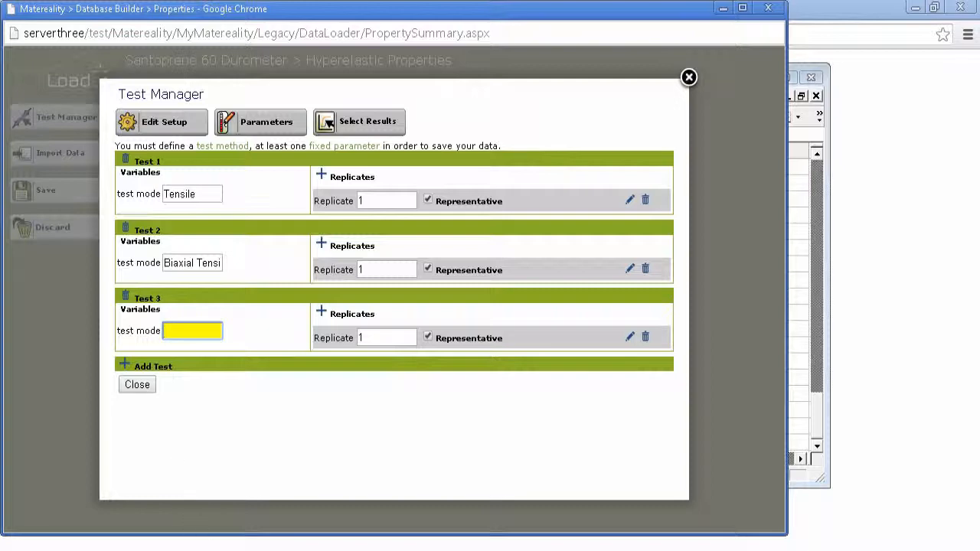
key("alt+Tab")
left_click(316, 460)
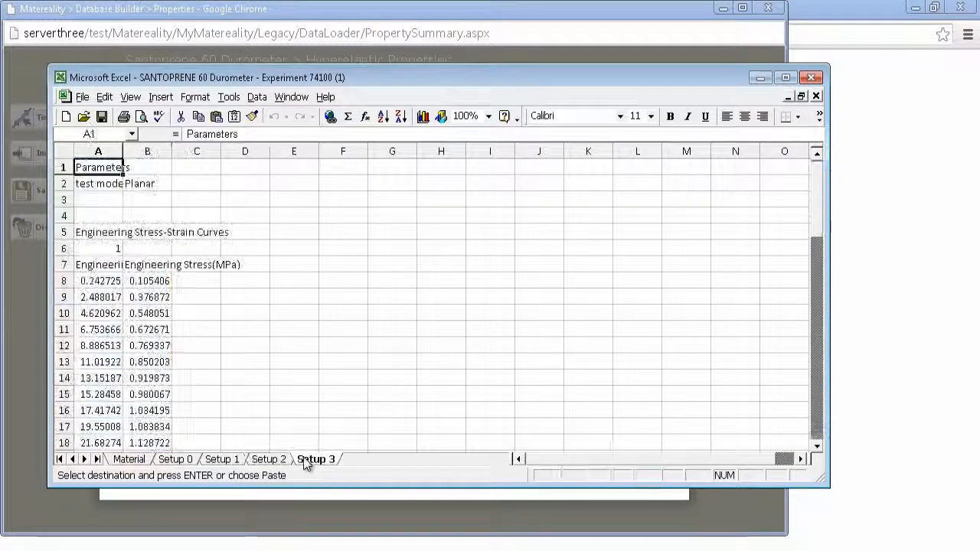
left_click(147, 185)
key("ctrl+c")
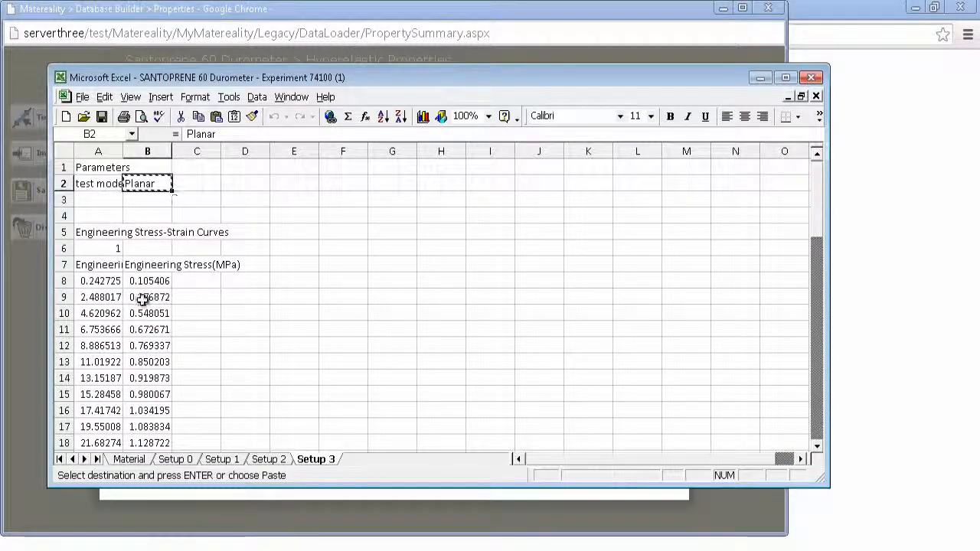
left_click(209, 496)
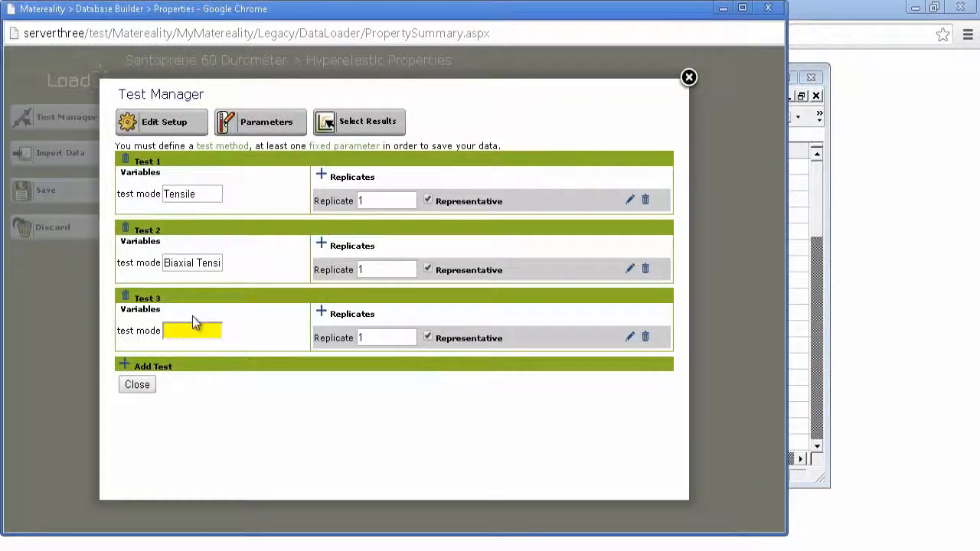
key("ctrl+v")
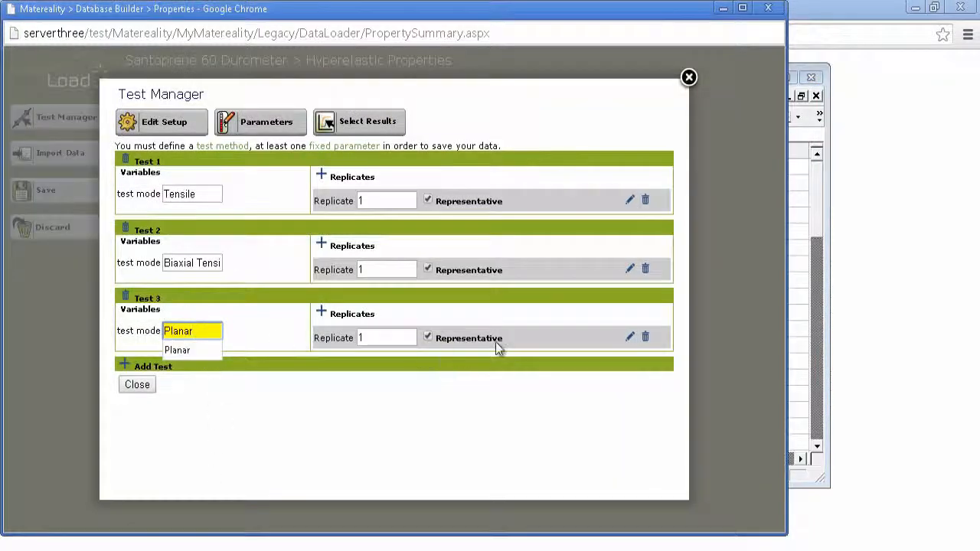
Step: Copy the strain and stress data from row 8 down of the Setup 3 sheet into Test 3's Engineering Stress-Strain Curves and apply it
left_click(632, 339)
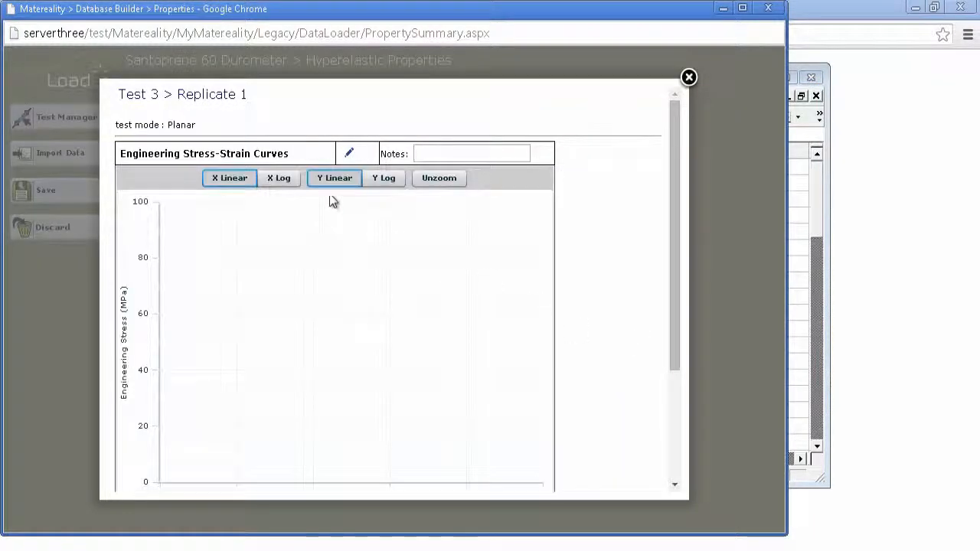
left_click(350, 163)
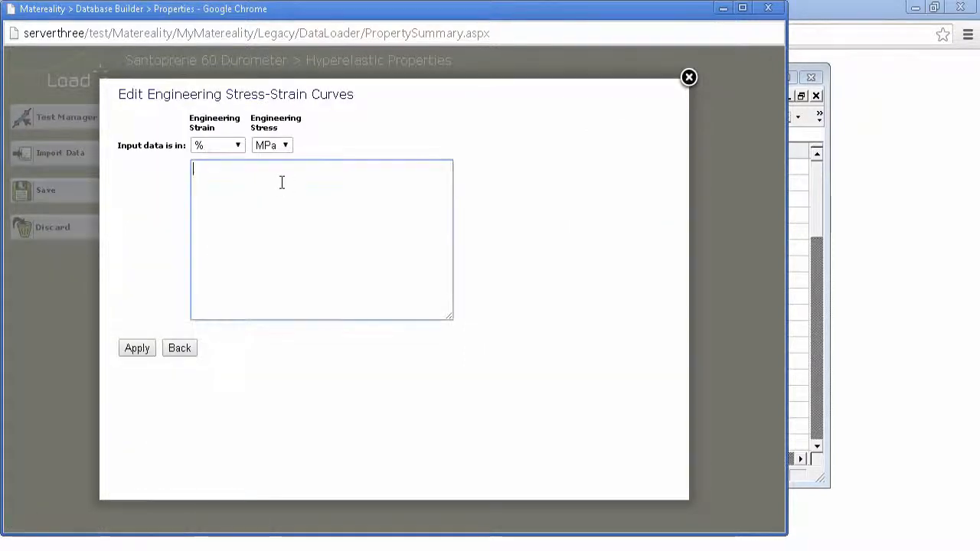
key("alt+Tab")
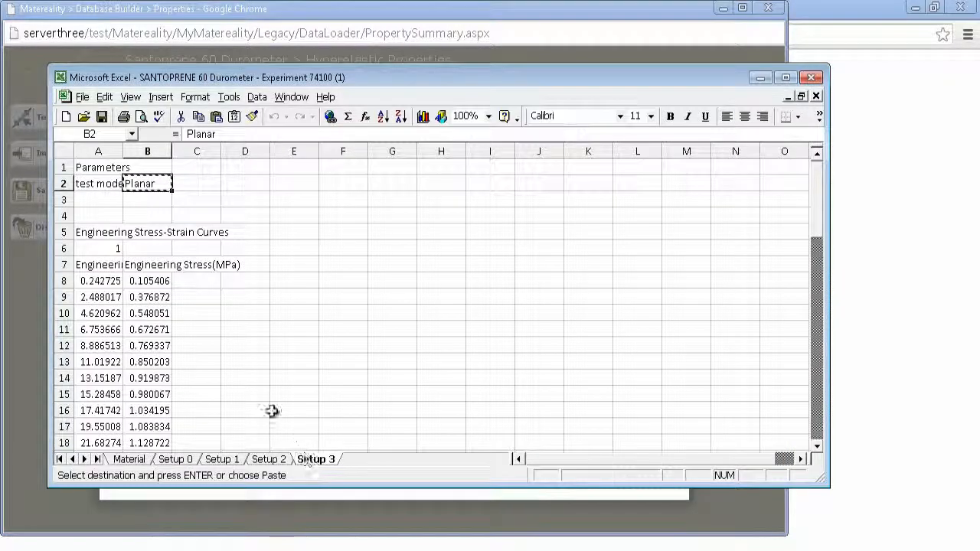
left_click_drag(113, 285, 131, 296)
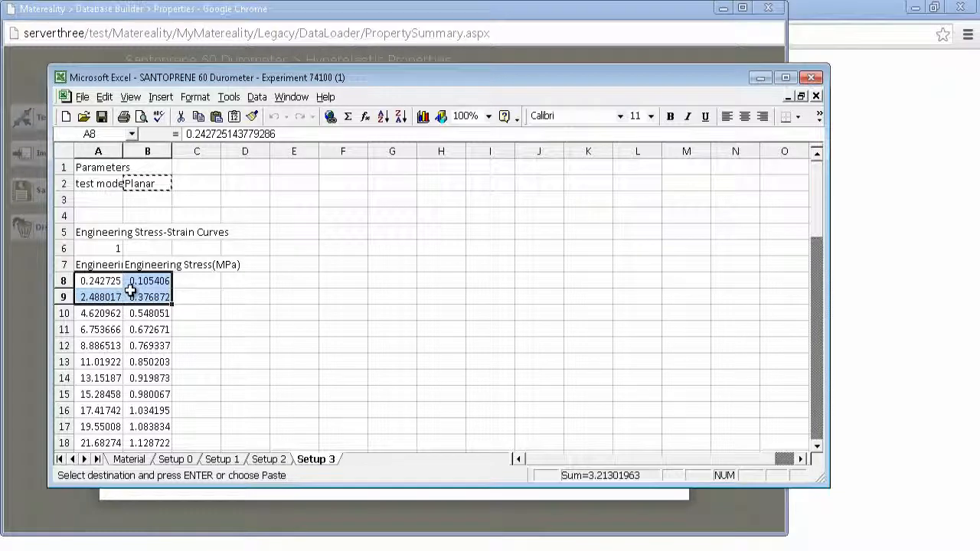
key("ctrl+shift+Down")
key("ctrl+c")
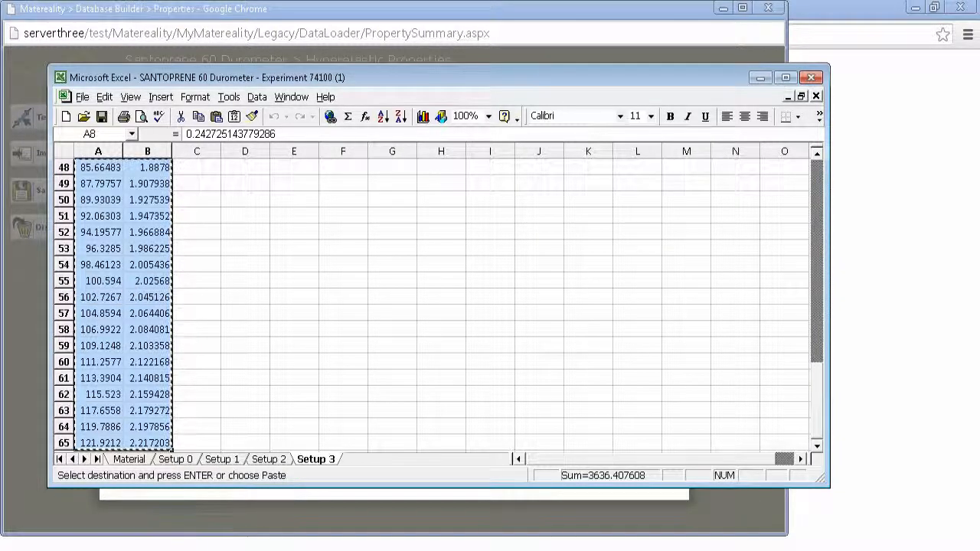
left_click(221, 495)
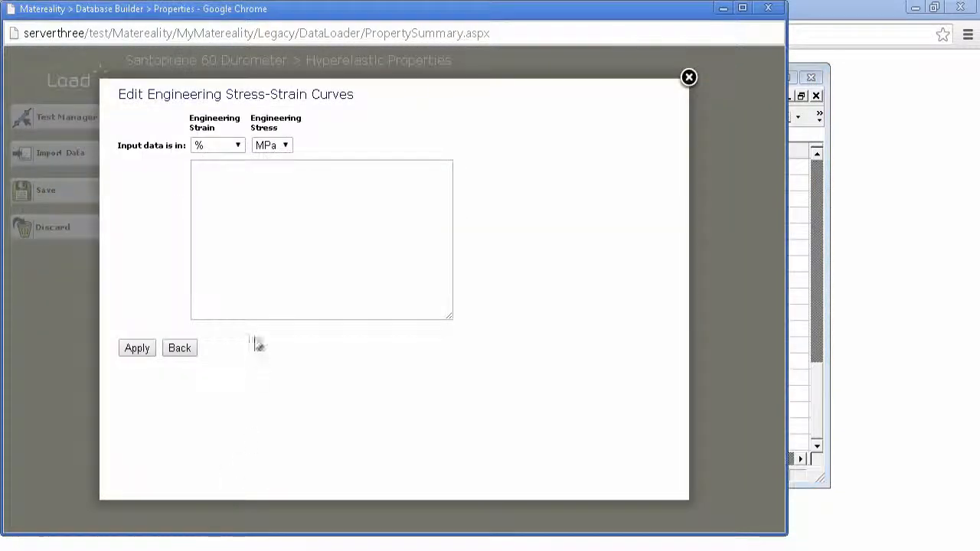
left_click(235, 201)
key("ctrl+v")
left_click(138, 350)
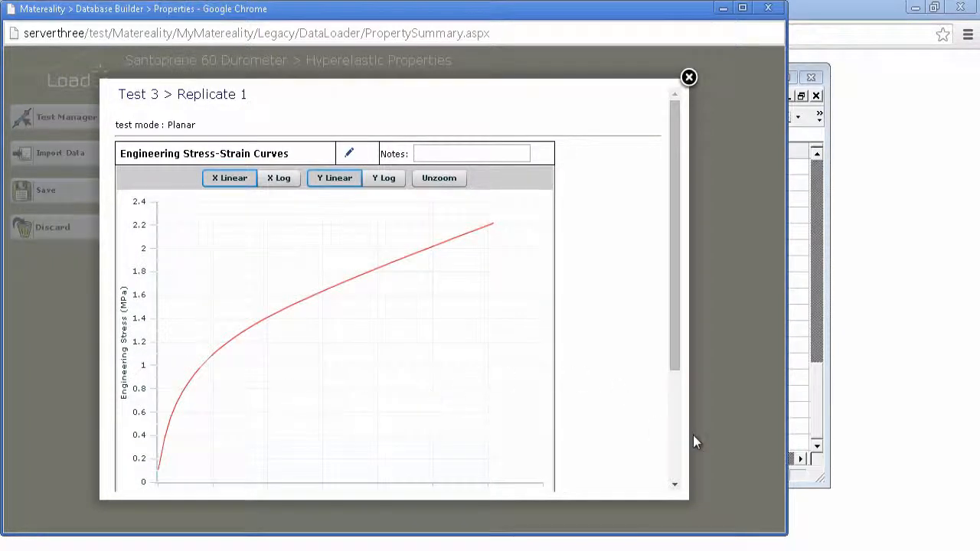
scroll(679, 443, "down", 3)
left_click(136, 484)
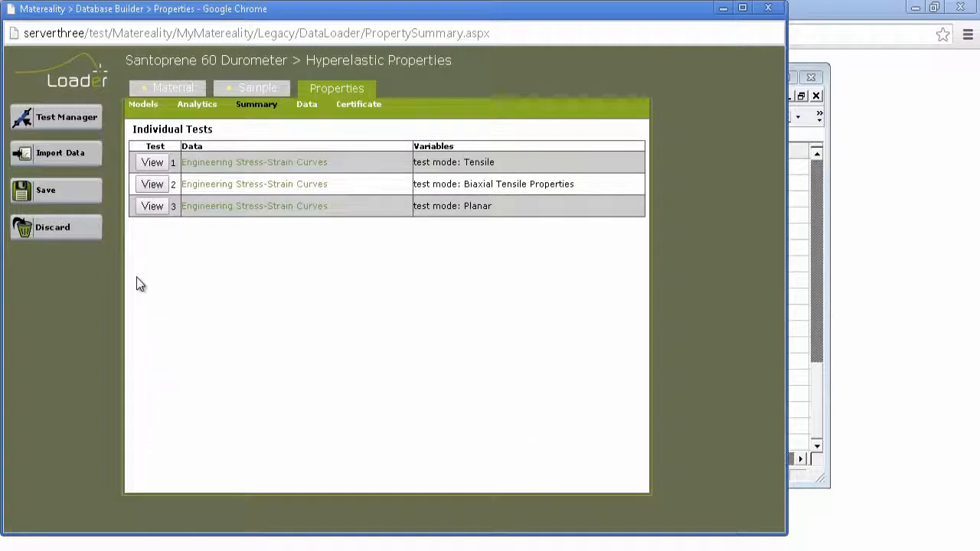
Step: Save the loaded hyperelastic properties, minimize the Excel workbook and return to the Matereality home page
left_click(69, 196)
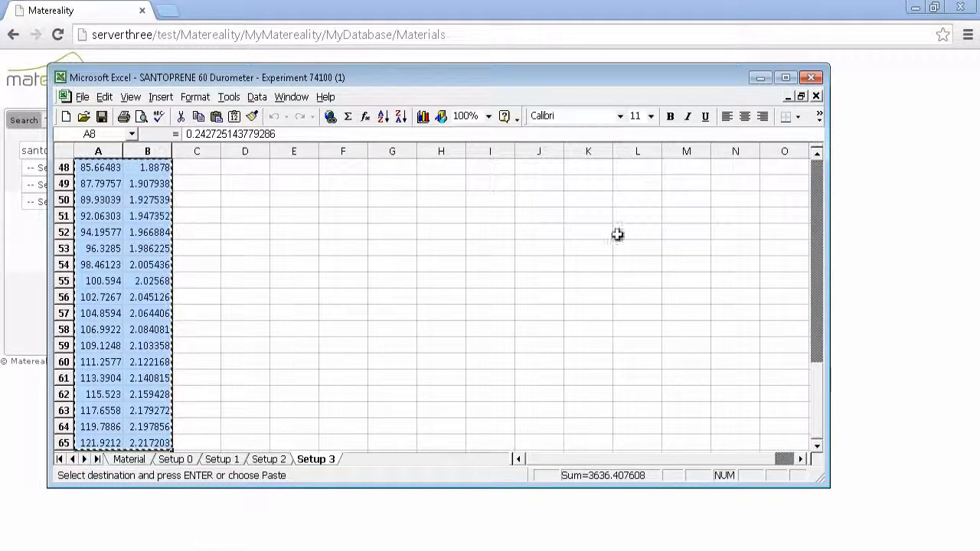
left_click(760, 77)
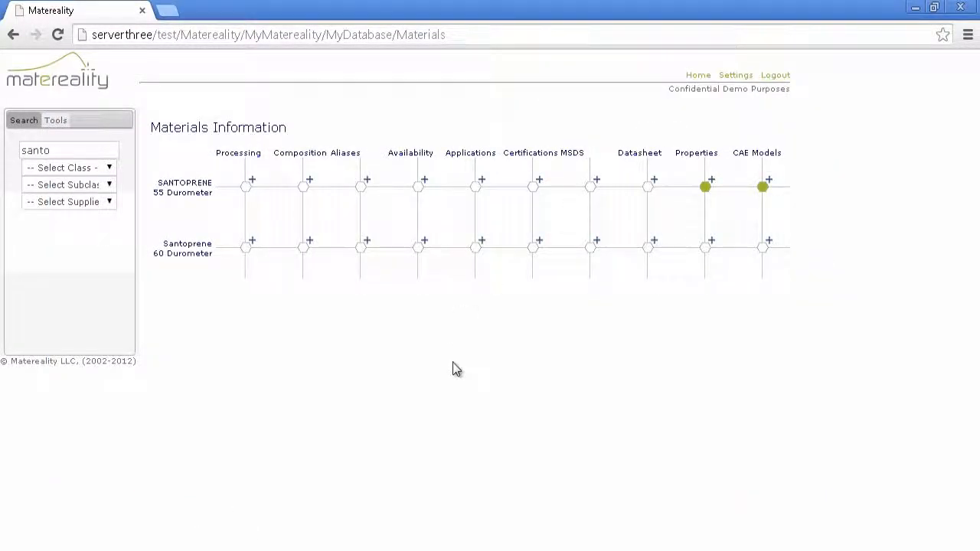
left_click(53, 43)
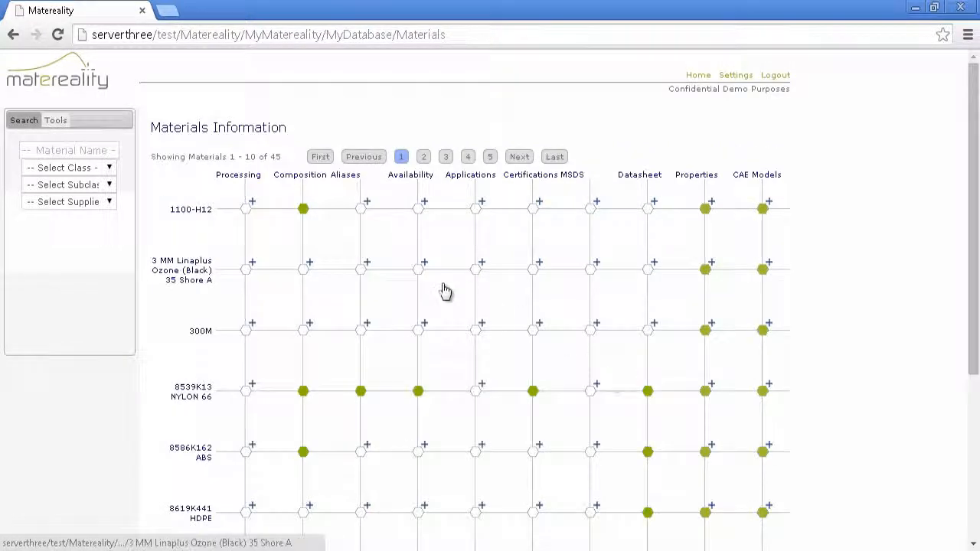
left_click(35, 89)
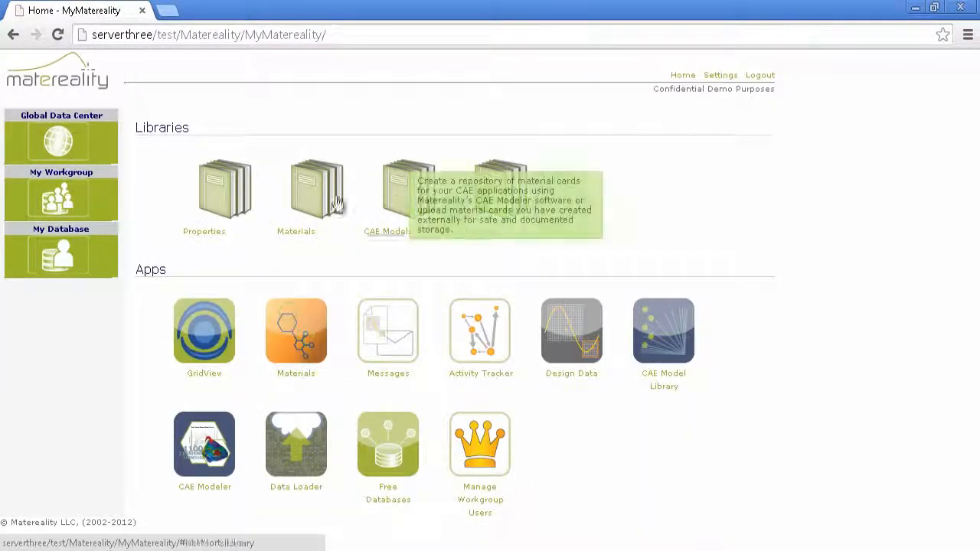
Step: Open the Properties library of My Database and view the unpublished Hyperelastic Properties record of Santoprene 60 Durometer on the last page
left_click(219, 199)
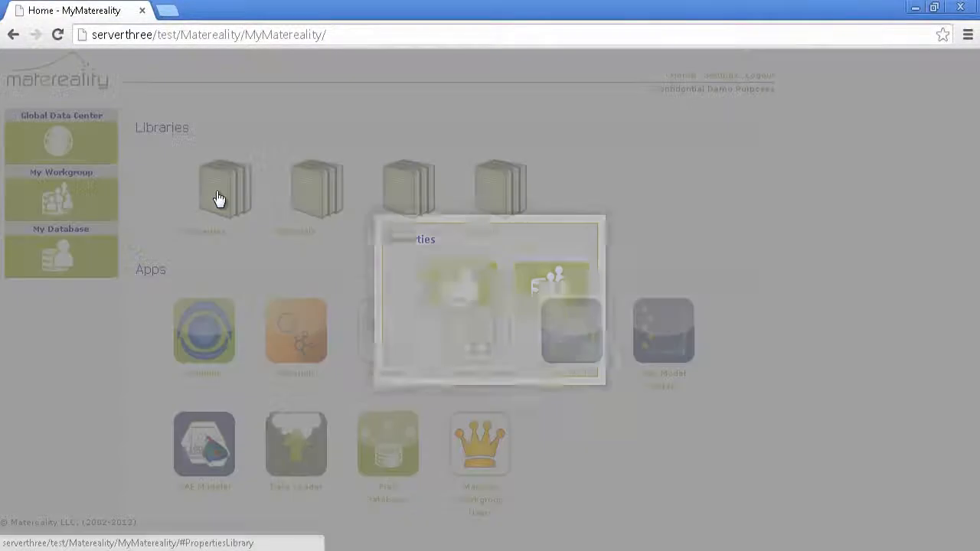
left_click(464, 291)
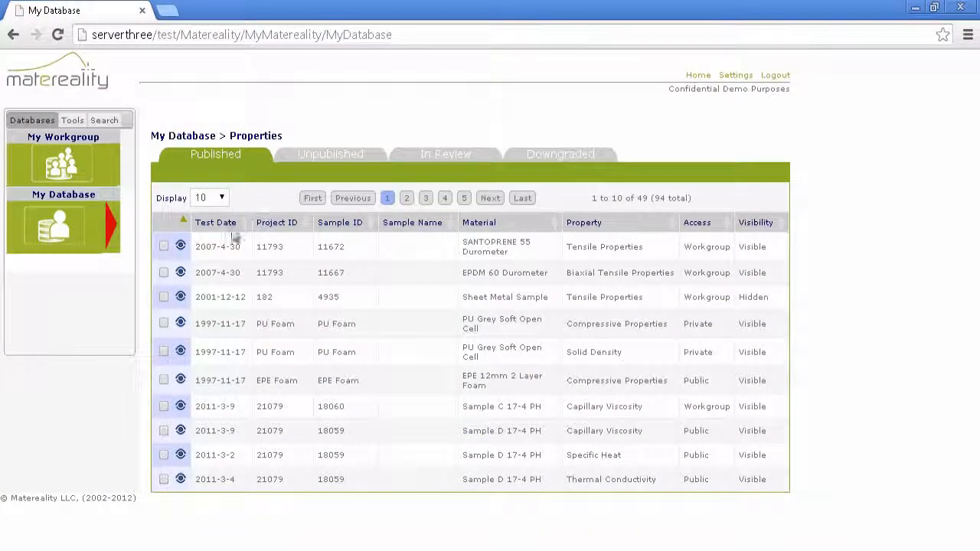
left_click(335, 161)
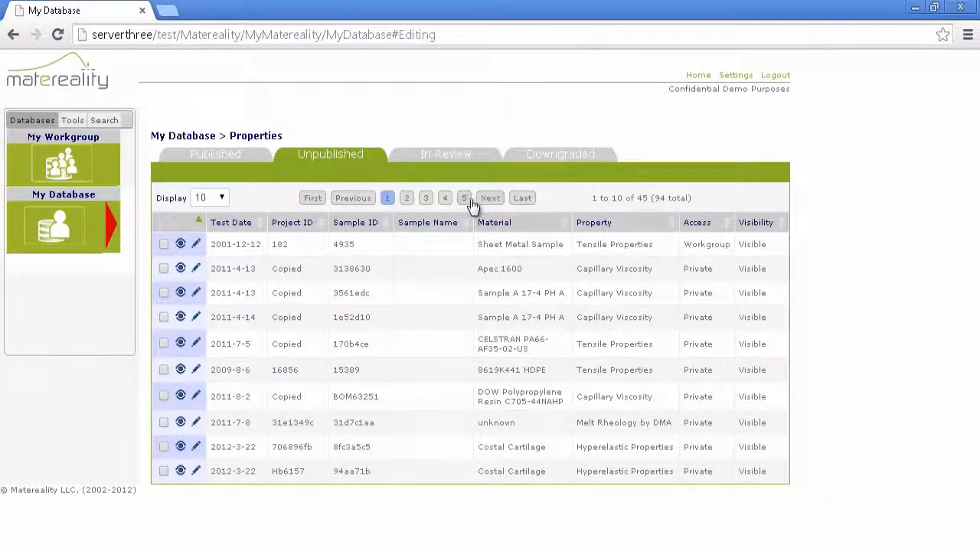
left_click(513, 201)
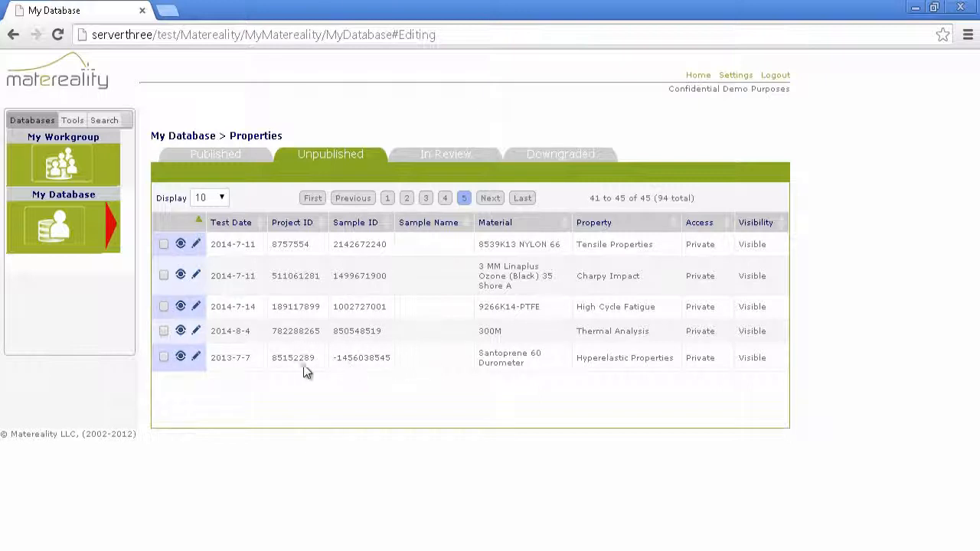
left_click(181, 357)
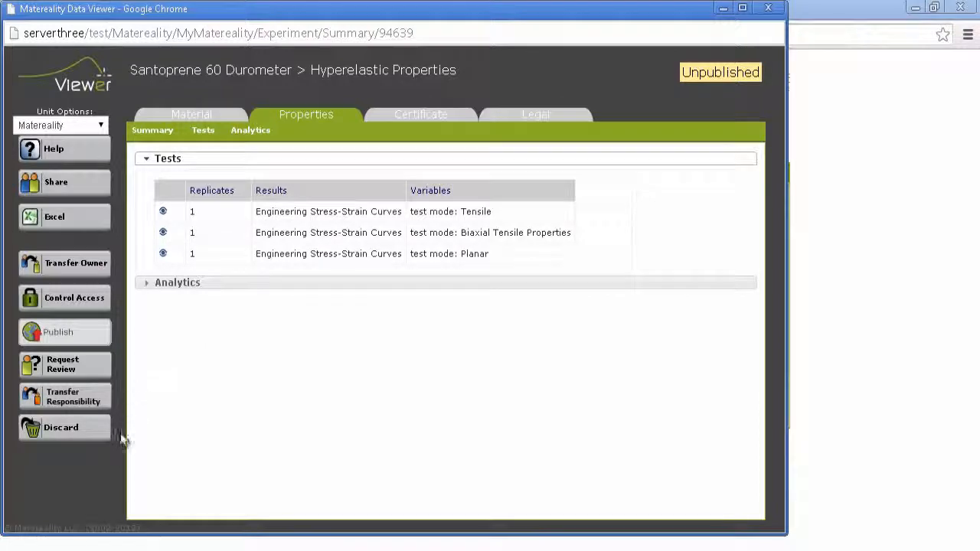